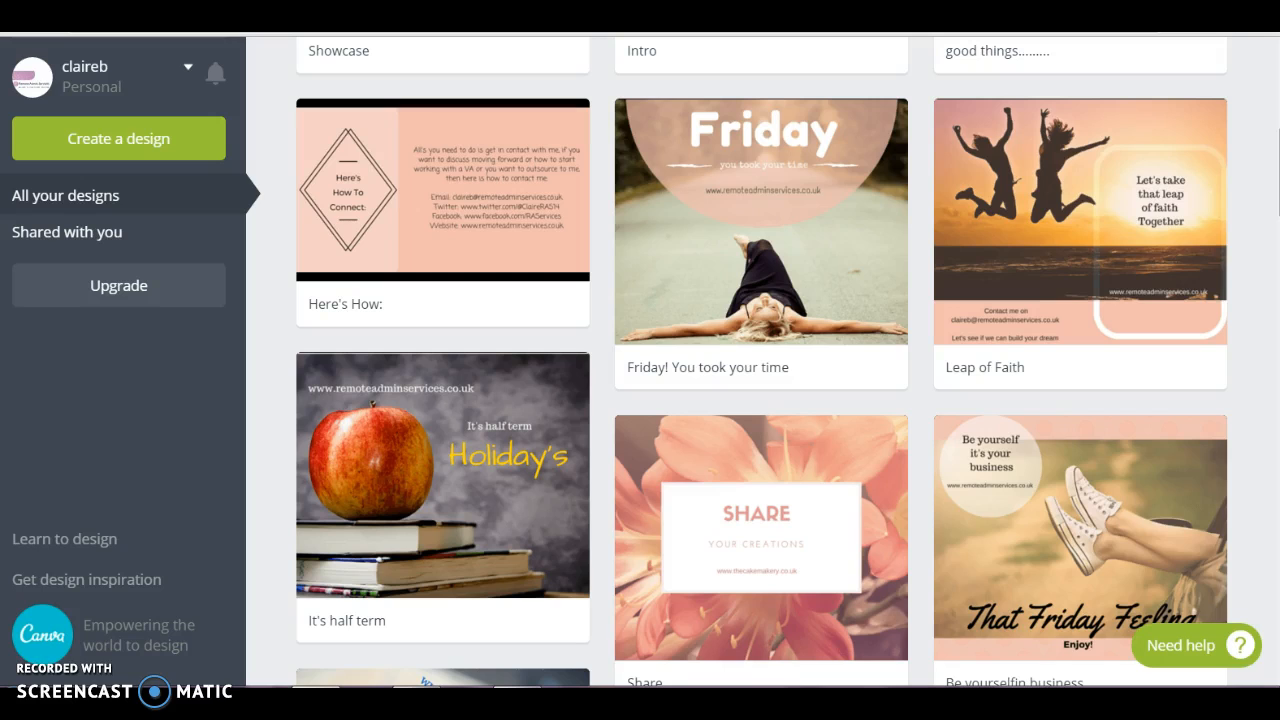
Look through the existing designs in the account for examples of finished graphics
{"action": "left_click", "coordinate": [792, 303]}
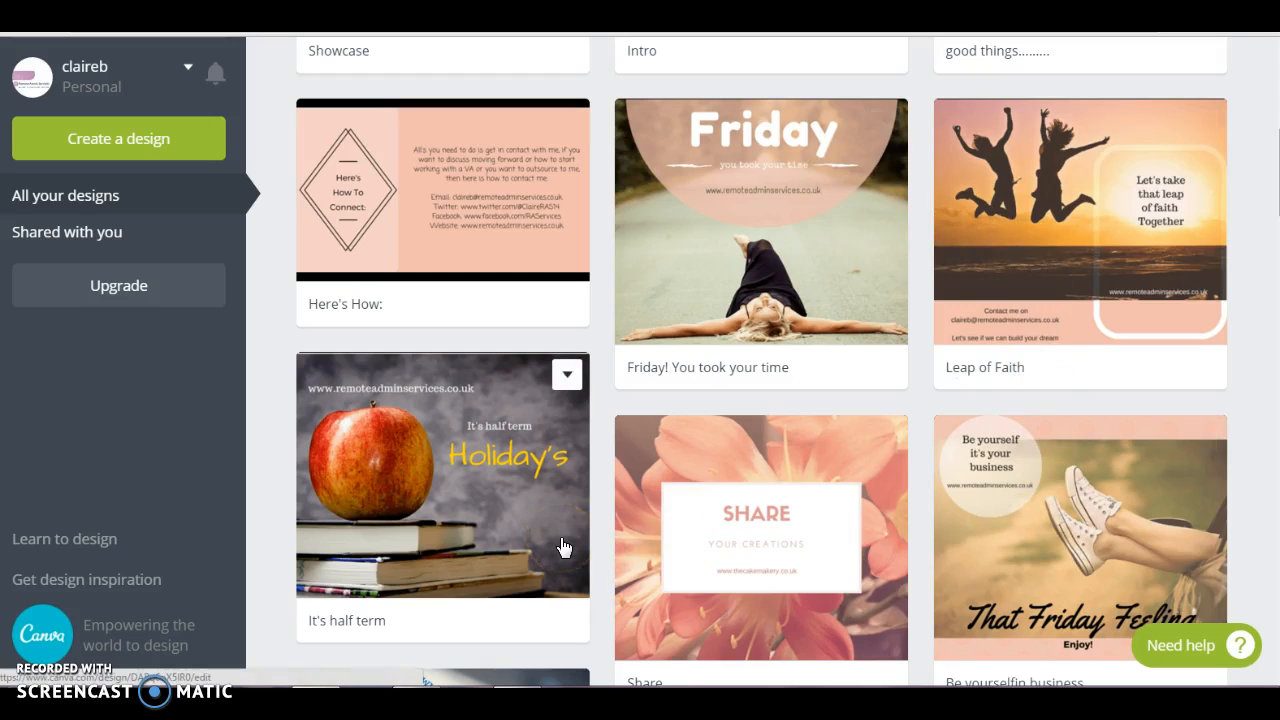
{"action": "left_click", "coordinate": [520, 512]}
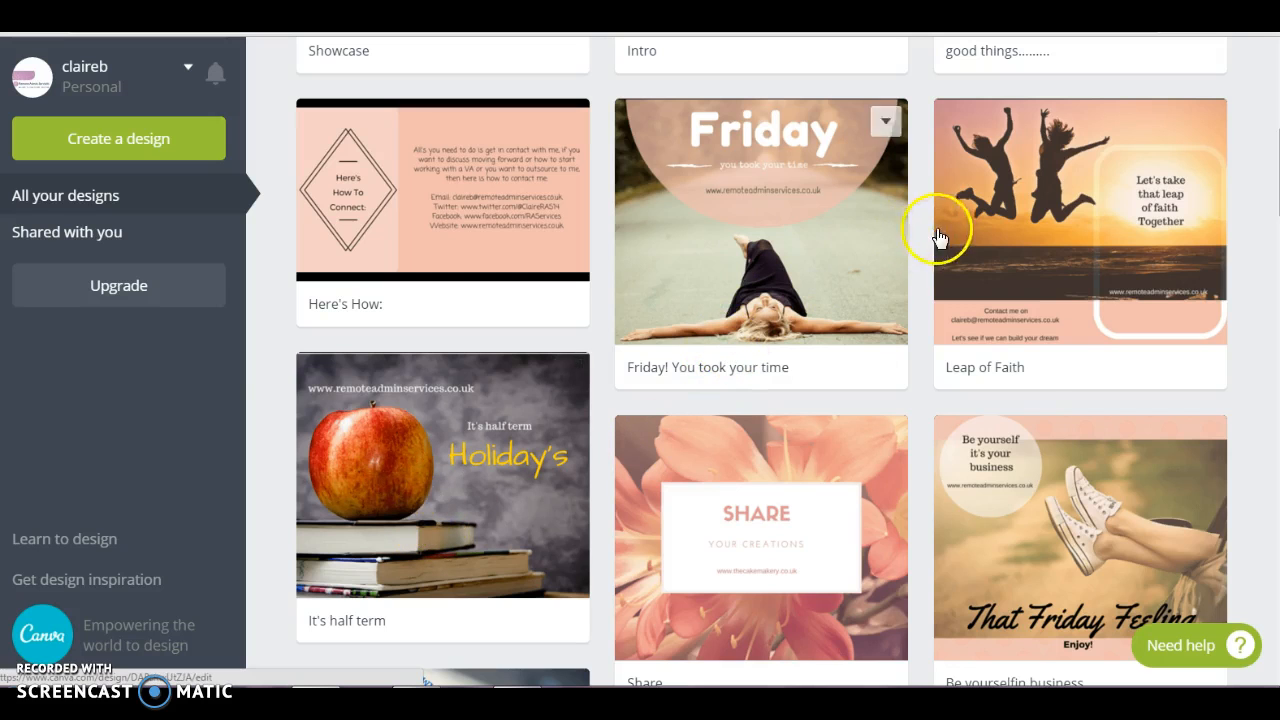
{"action": "scroll", "coordinate": [1071, 428], "scroll_direction": "down", "scroll_amount": 3}
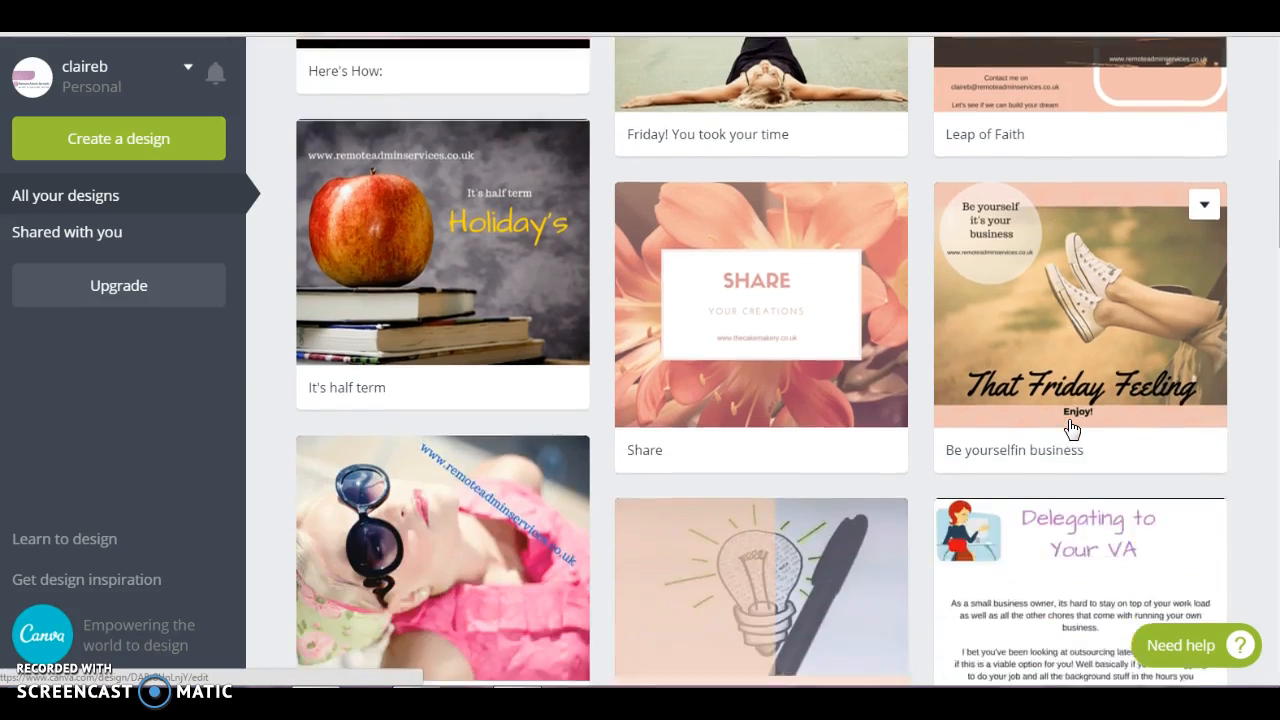
{"action": "scroll", "coordinate": [1071, 428], "scroll_direction": "down", "scroll_amount": 1}
{"action": "scroll", "coordinate": [1071, 428], "scroll_direction": "down", "scroll_amount": 3}
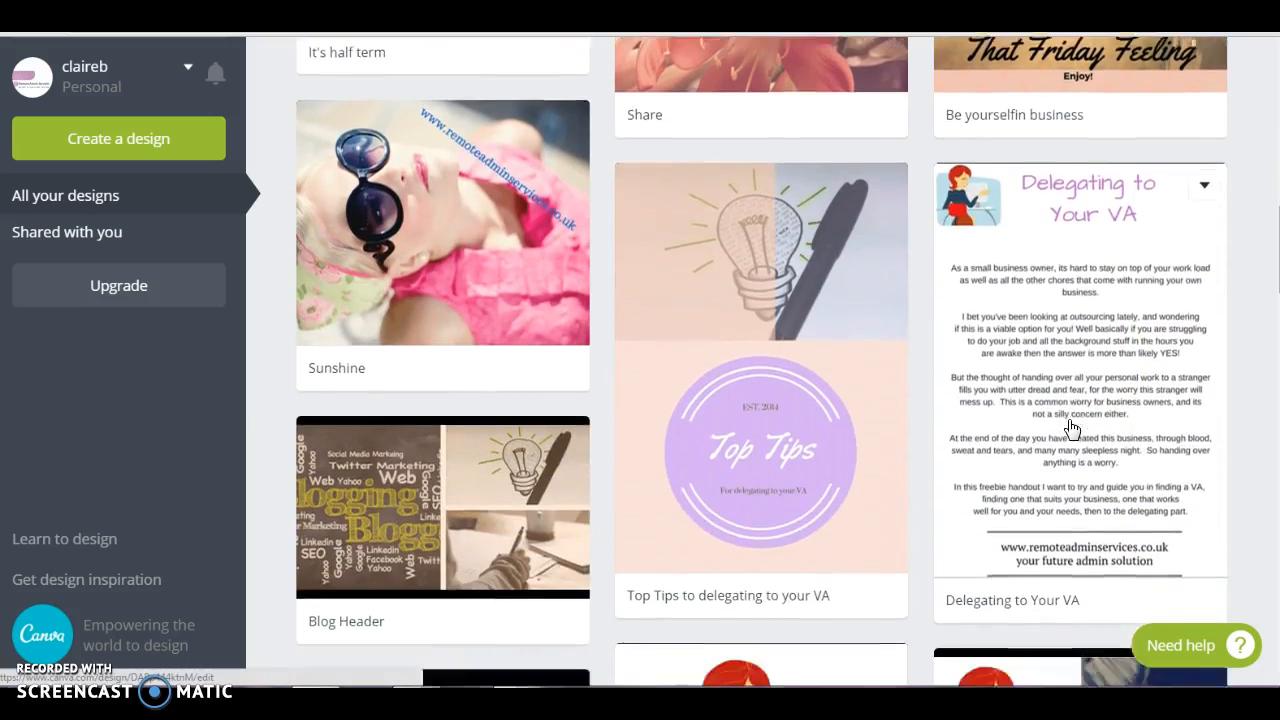
{"action": "scroll", "coordinate": [1071, 428], "scroll_direction": "down", "scroll_amount": 3}
{"action": "scroll", "coordinate": [1071, 428], "scroll_direction": "up", "scroll_amount": 10}
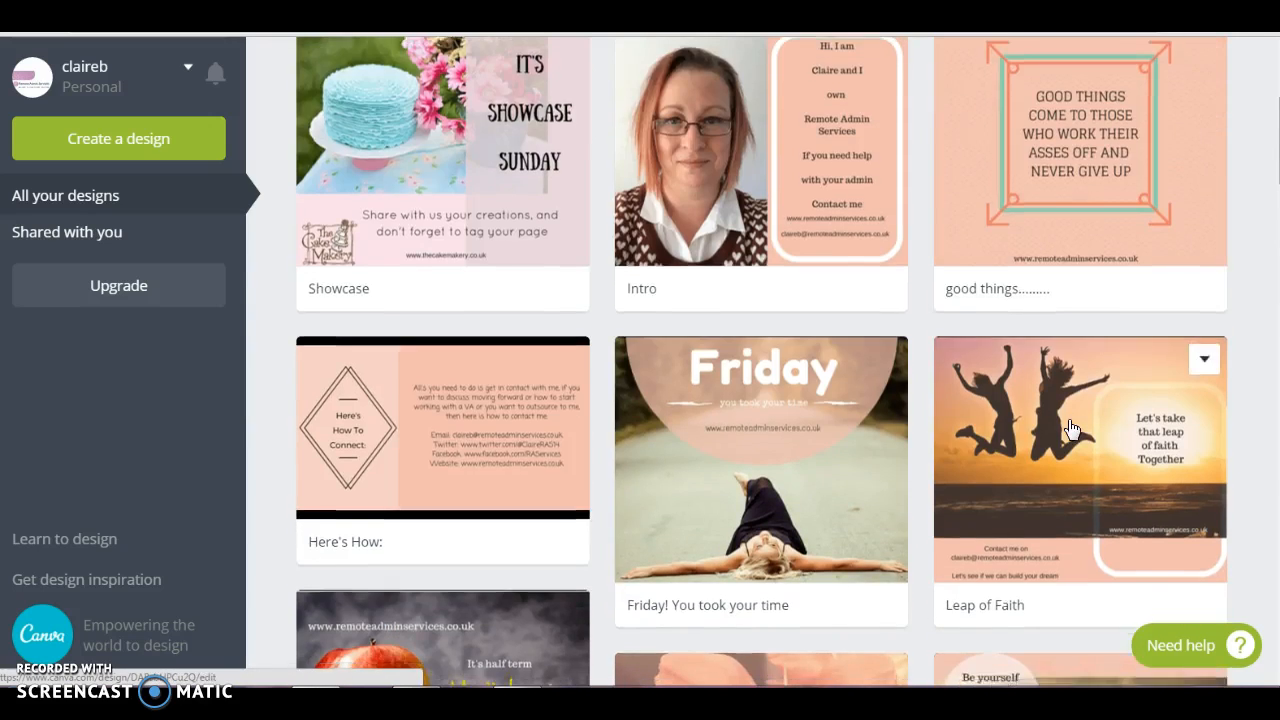
{"action": "scroll", "coordinate": [1071, 428], "scroll_direction": "down", "scroll_amount": 3}
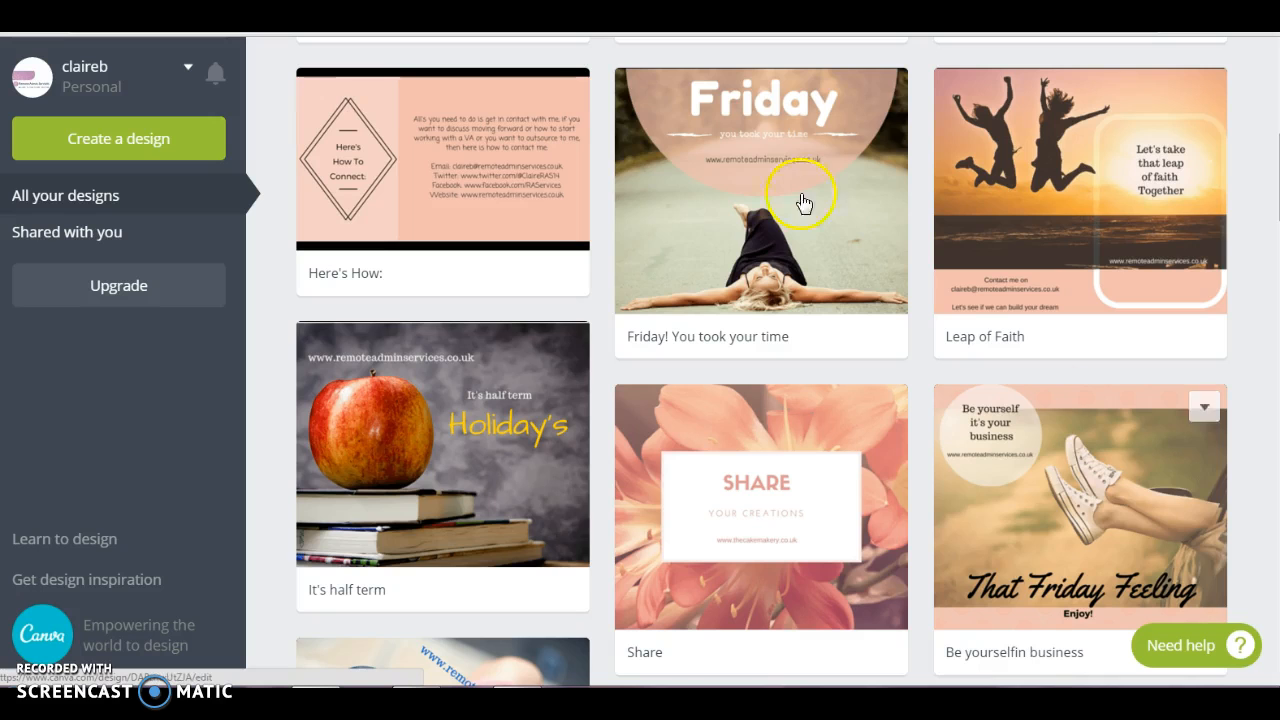
{"action": "scroll", "coordinate": [683, 305], "scroll_direction": "up", "scroll_amount": 6}
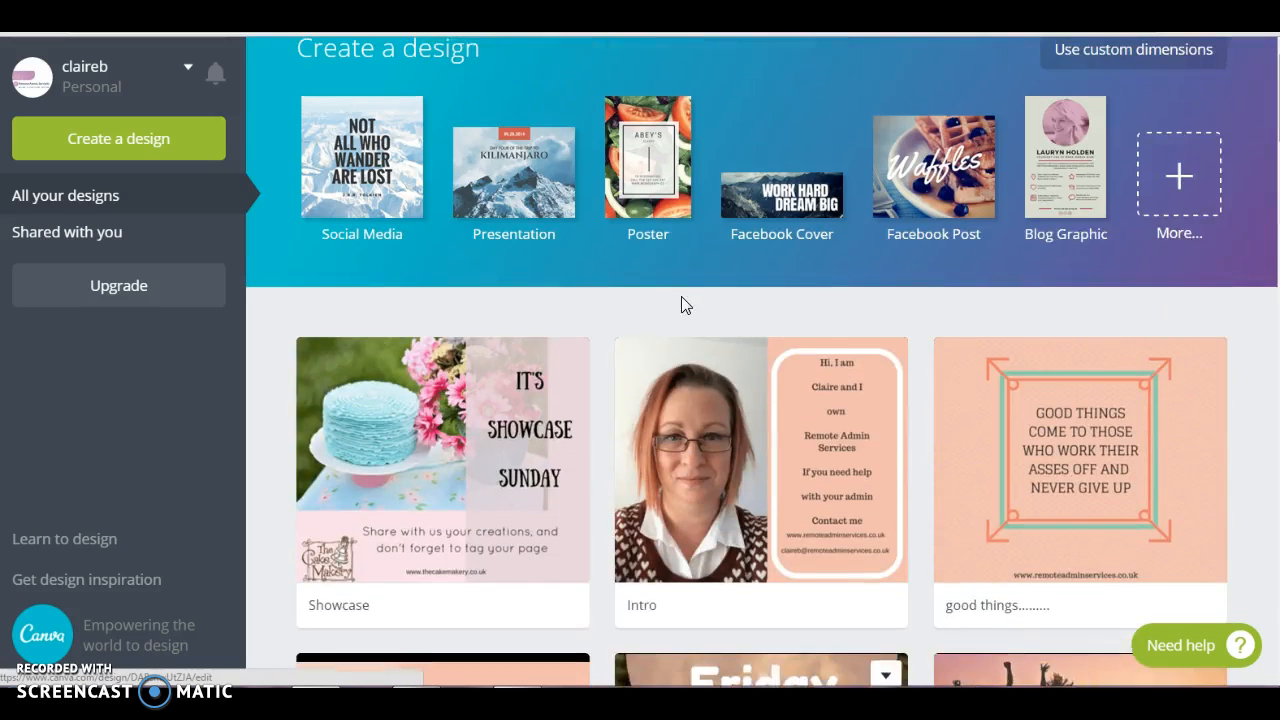
Show all available design types and review the categories from Popular design types through Social Media & Email Headers
{"action": "left_click", "coordinate": [1180, 196]}
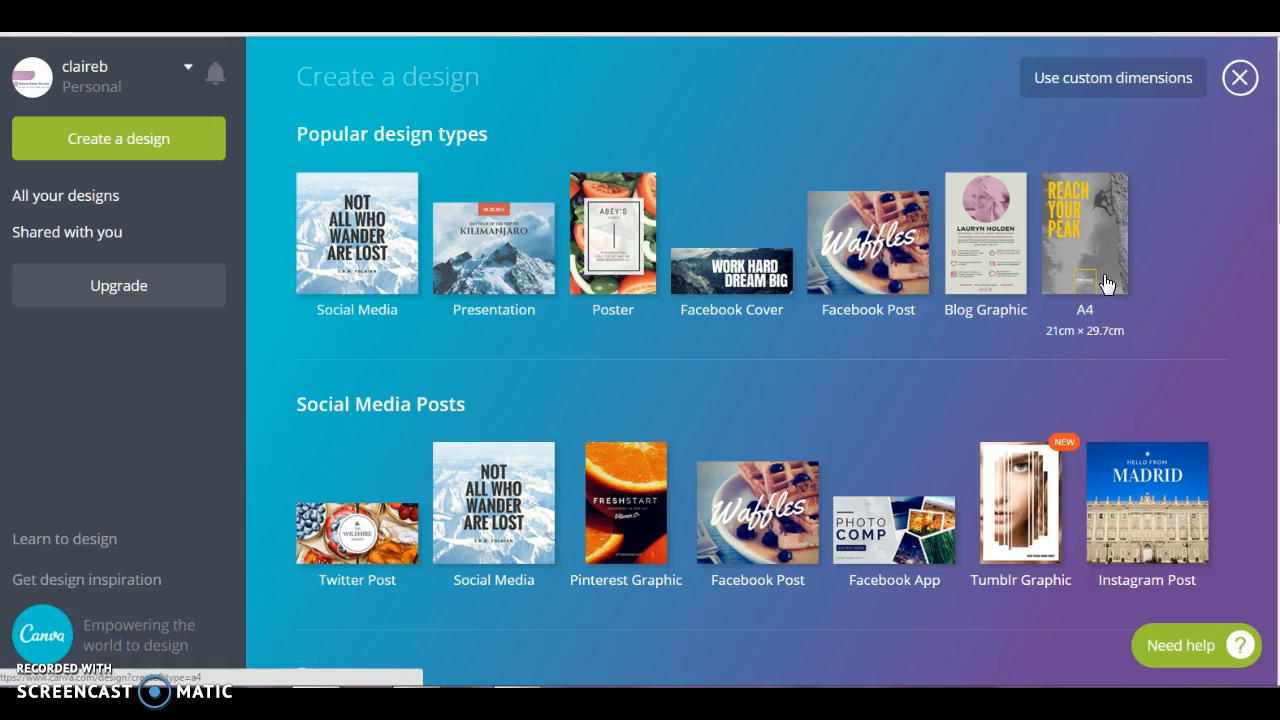
{"action": "scroll", "coordinate": [1106, 285], "scroll_direction": "down", "scroll_amount": 3}
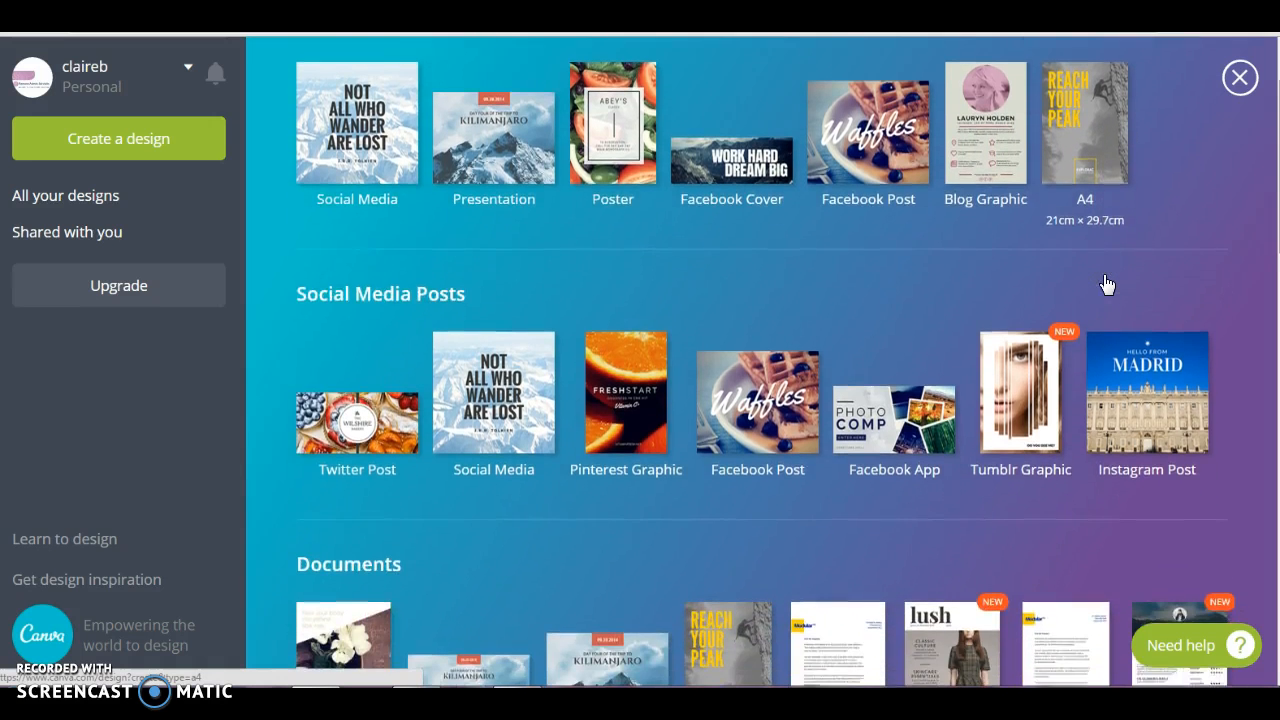
{"action": "scroll", "coordinate": [1103, 274], "scroll_direction": "down", "scroll_amount": 2}
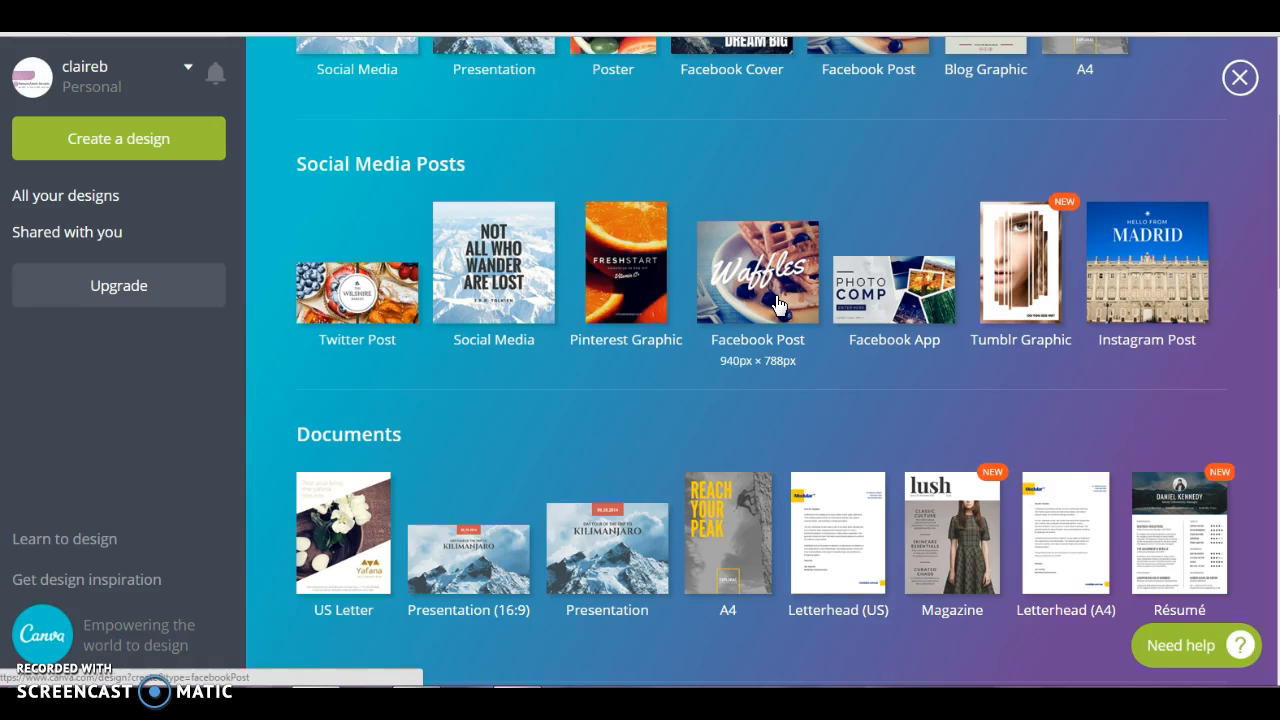
{"action": "left_click", "coordinate": [776, 359]}
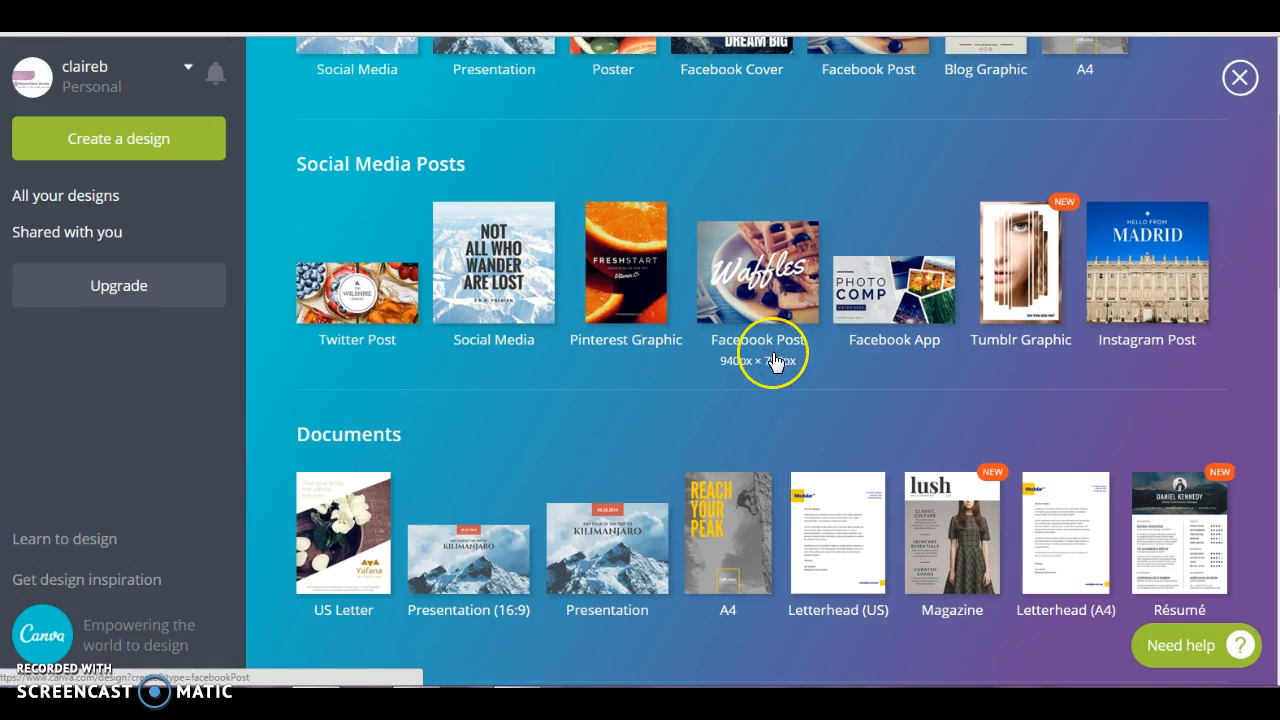
{"action": "scroll", "coordinate": [774, 360], "scroll_direction": "down", "scroll_amount": 3}
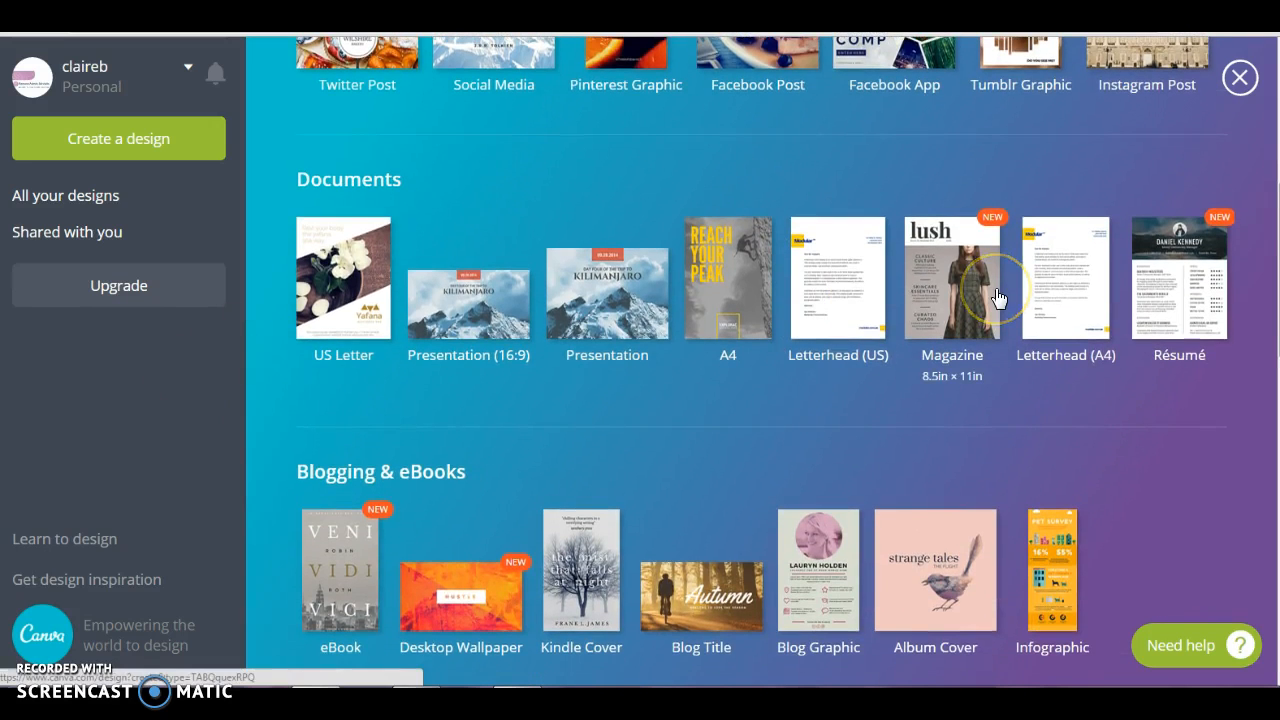
{"action": "scroll", "coordinate": [998, 298], "scroll_direction": "down", "scroll_amount": 2}
{"action": "scroll", "coordinate": [998, 298], "scroll_direction": "down", "scroll_amount": 1}
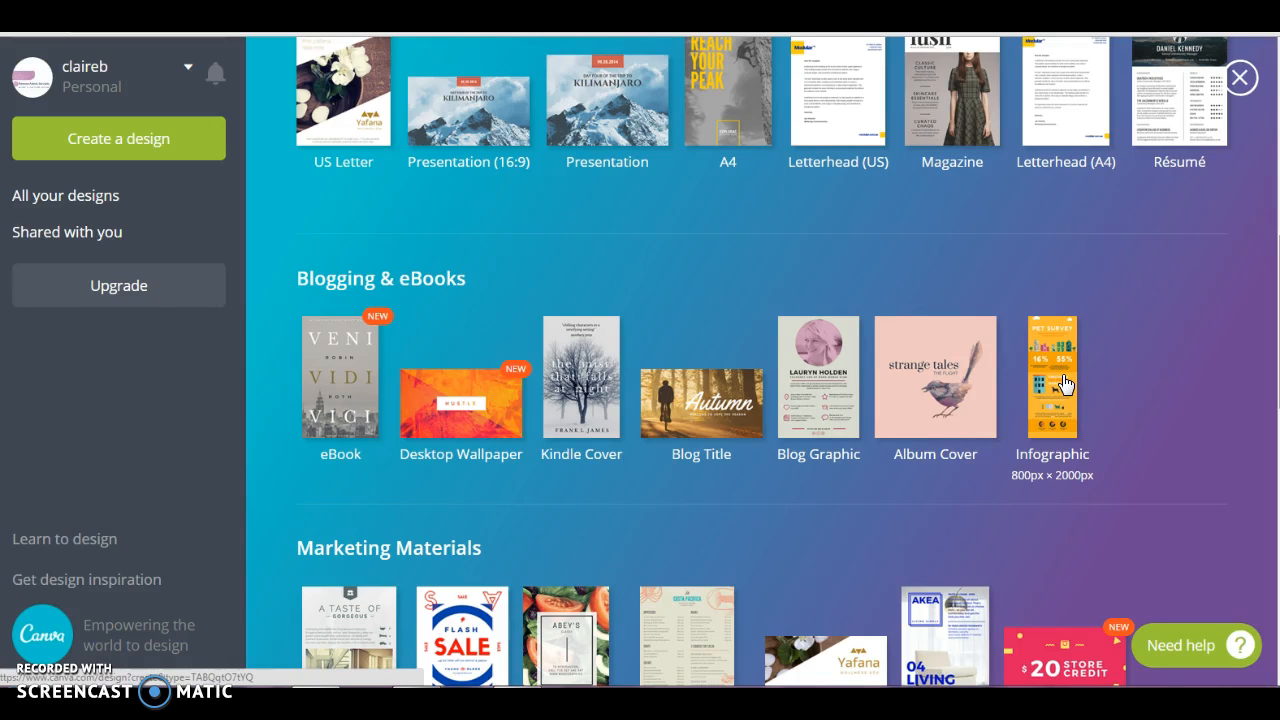
{"action": "scroll", "coordinate": [1064, 385], "scroll_direction": "down", "scroll_amount": 2}
{"action": "left_click", "coordinate": [1062, 310]}
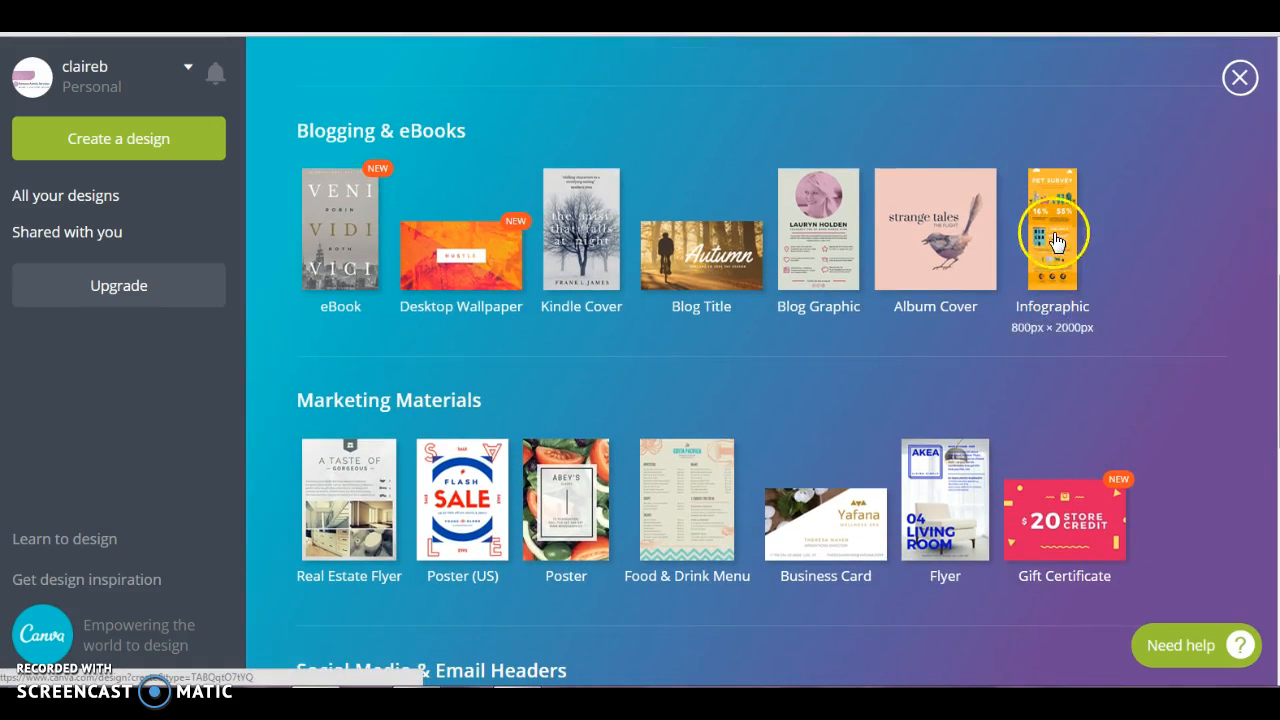
{"action": "scroll", "coordinate": [1036, 338], "scroll_direction": "down", "scroll_amount": 1}
{"action": "scroll", "coordinate": [1036, 338], "scroll_direction": "down", "scroll_amount": 2}
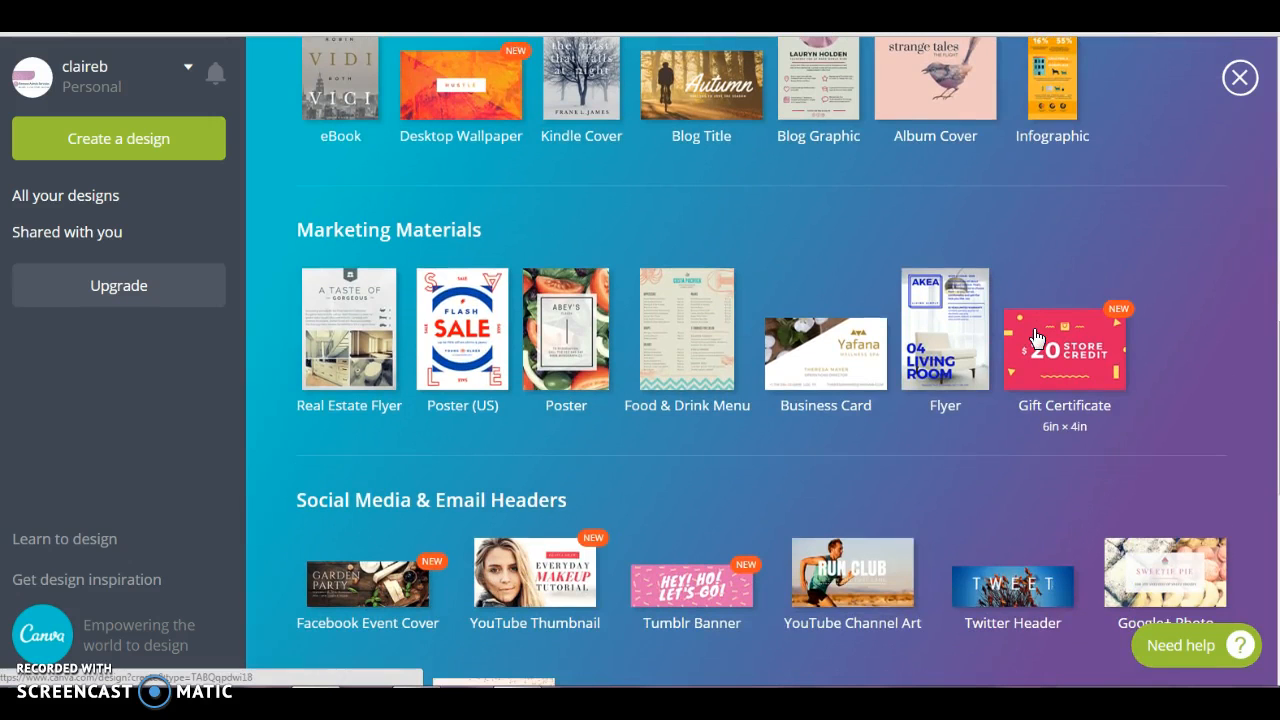
{"action": "scroll", "coordinate": [1036, 340], "scroll_direction": "down", "scroll_amount": 2}
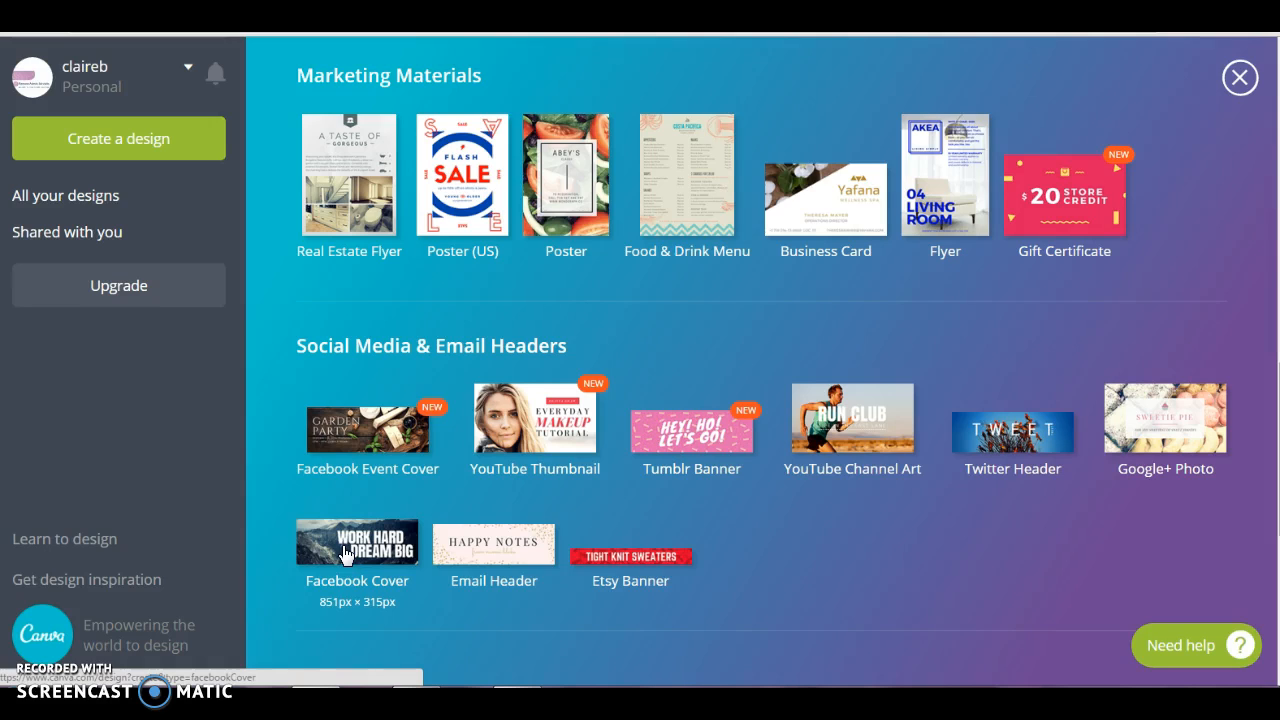
{"action": "left_click", "coordinate": [366, 553]}
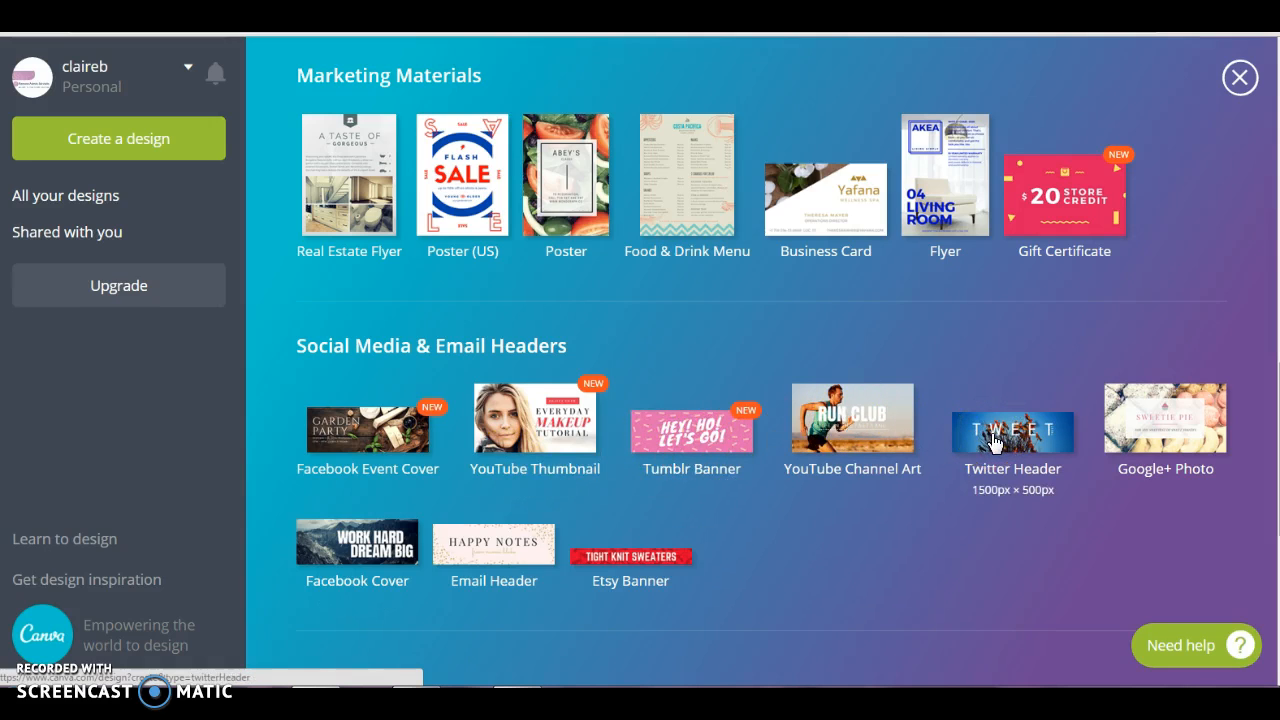
Create a new blank design using the 940px × 788px Facebook Post type from the popular design types
{"action": "scroll", "coordinate": [993, 440], "scroll_direction": "up", "scroll_amount": 6}
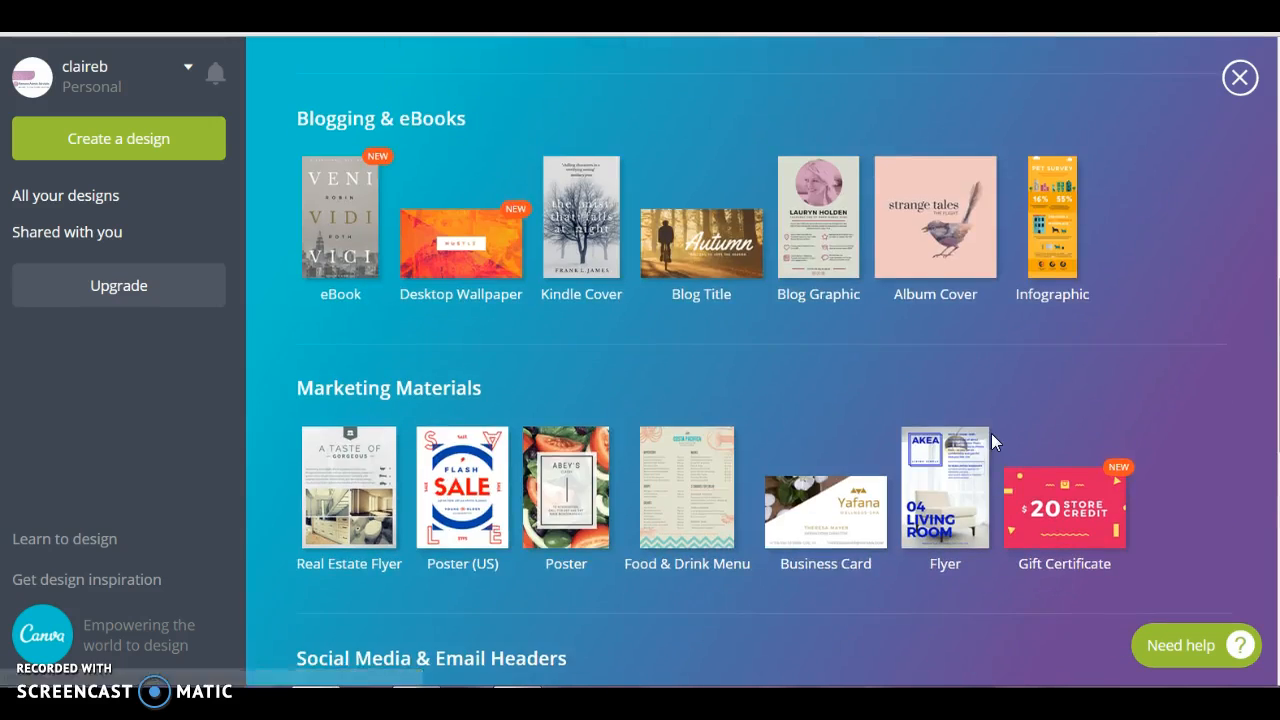
{"action": "scroll", "coordinate": [993, 440], "scroll_direction": "up", "scroll_amount": 3}
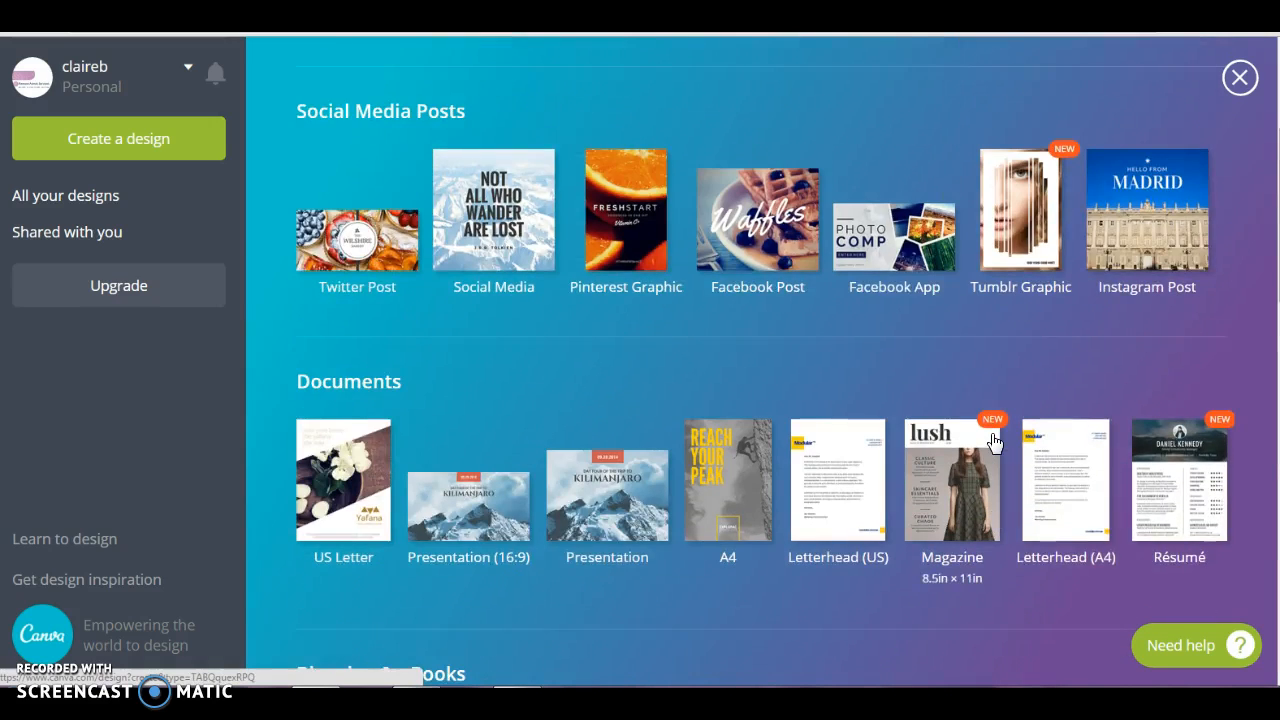
{"action": "scroll", "coordinate": [990, 440], "scroll_direction": "up", "scroll_amount": 4}
{"action": "left_click", "coordinate": [976, 442]}
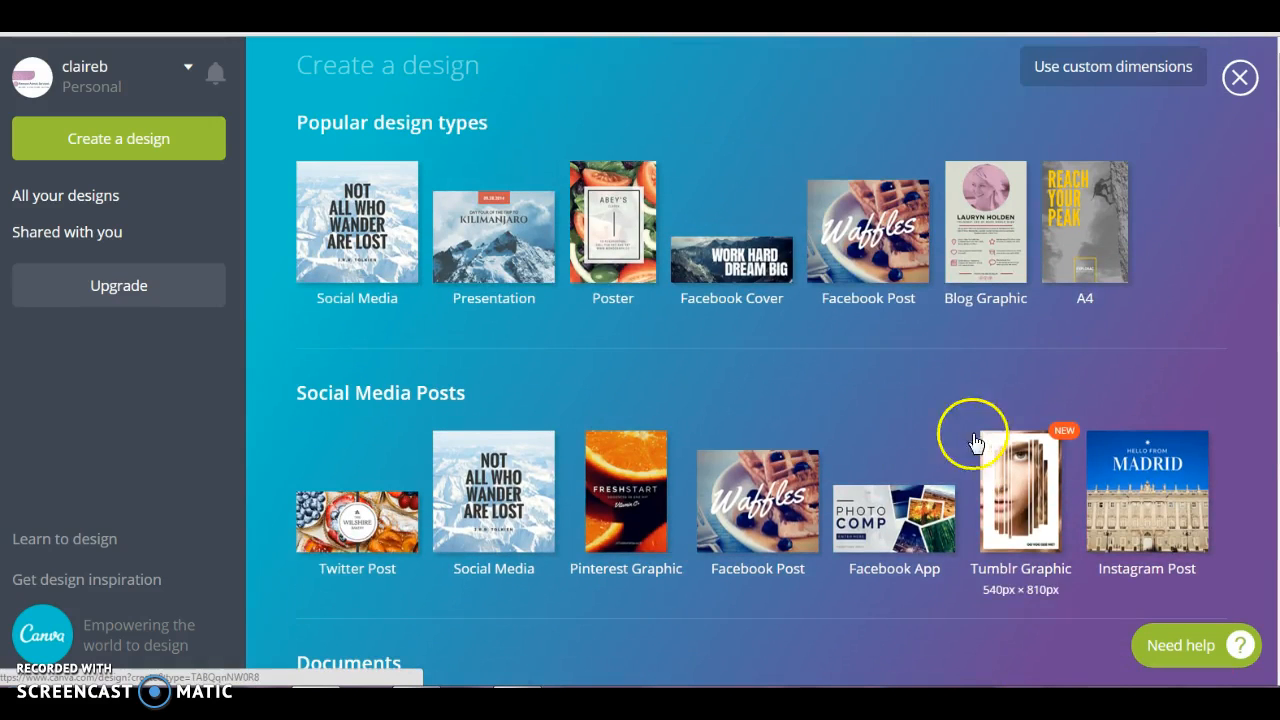
{"action": "left_click", "coordinate": [866, 248]}
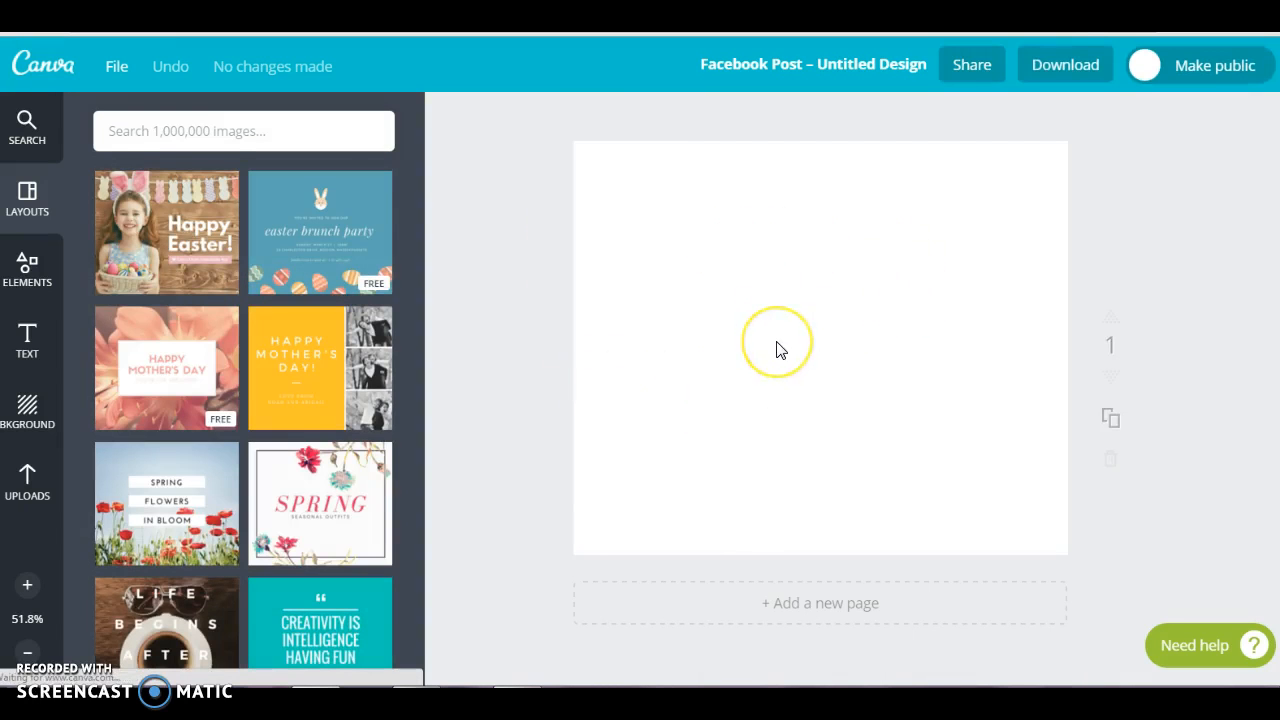
{"action": "left_click", "coordinate": [339, 240]}
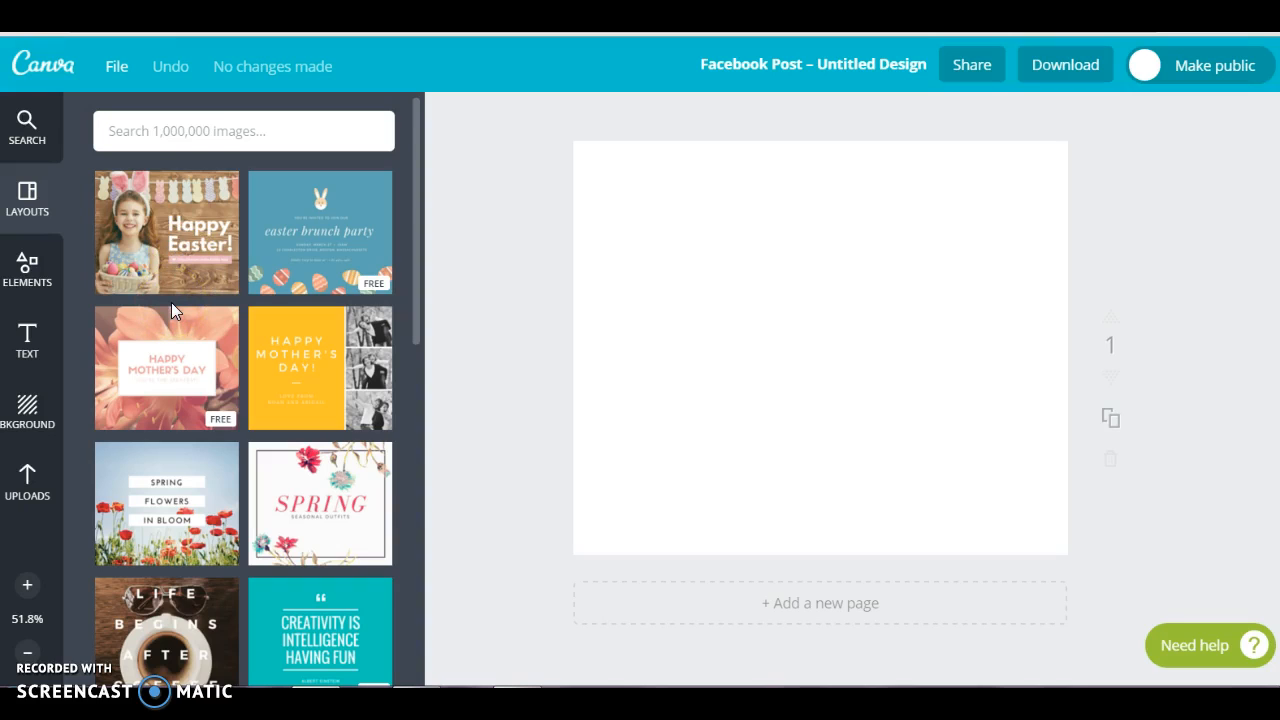
Search the image library for "girl with balloons"
{"action": "left_click", "coordinate": [195, 130]}
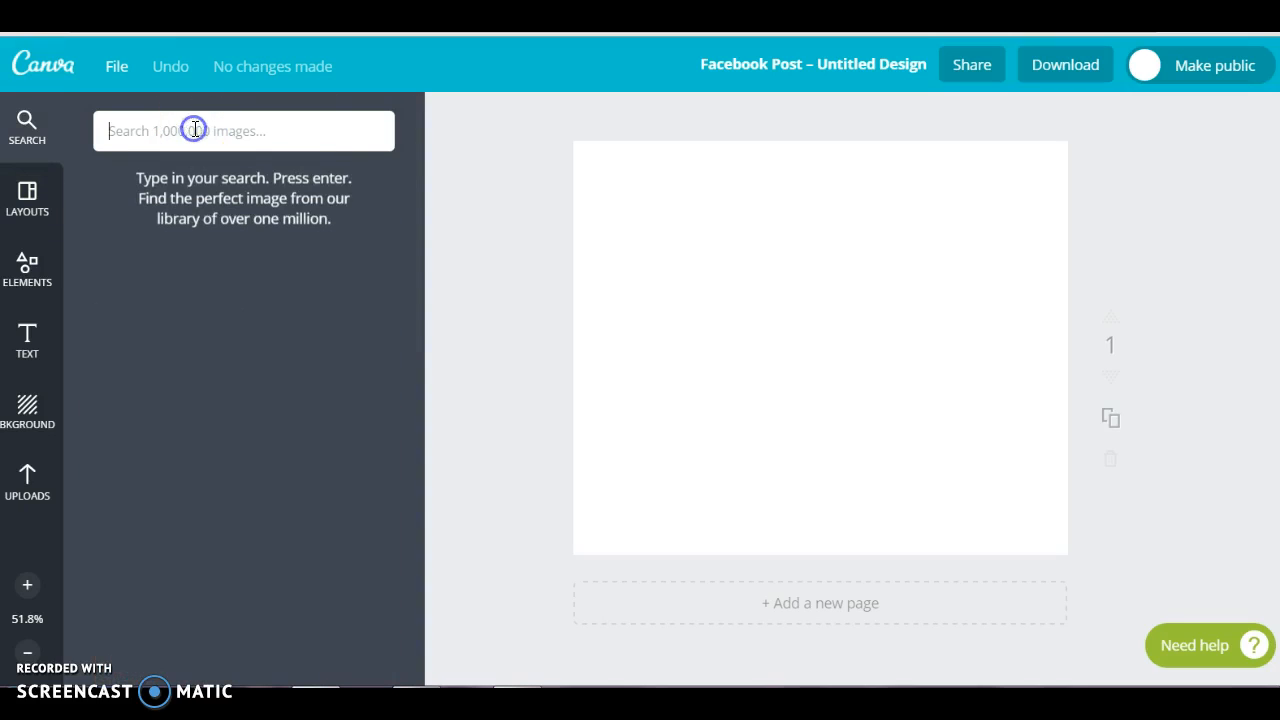
{"action": "type", "text": "girl "}
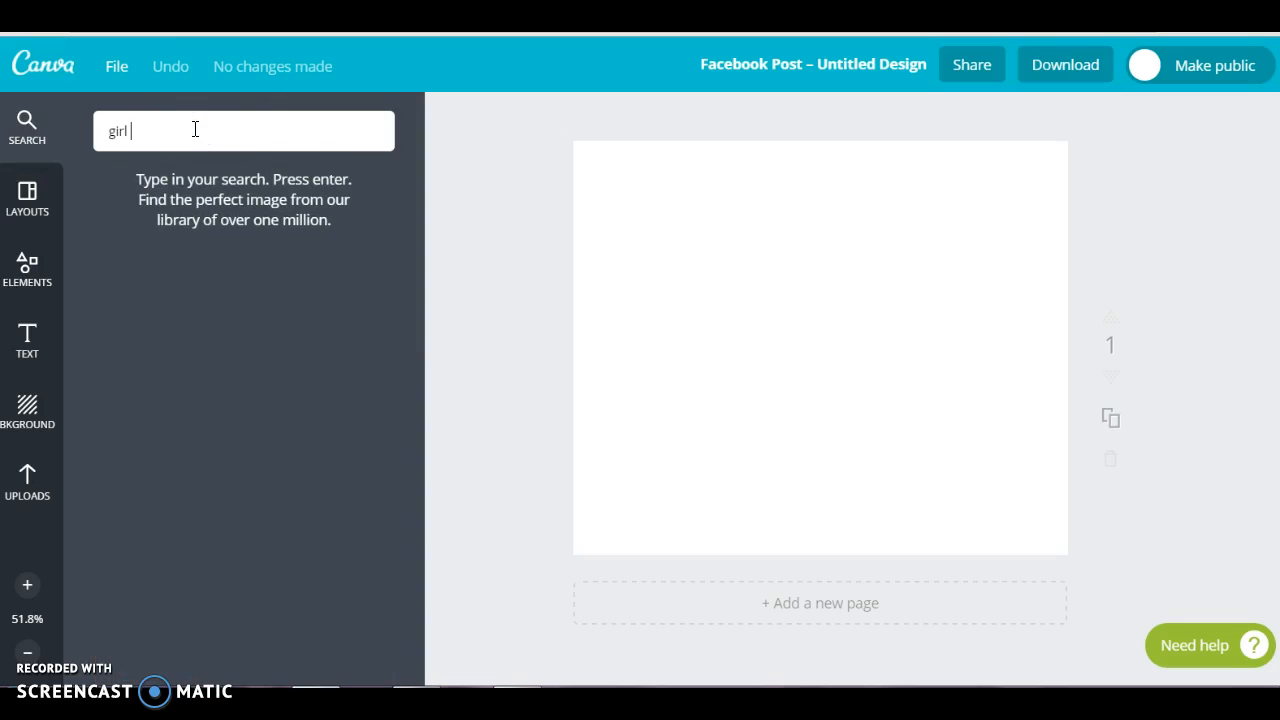
{"action": "type", "text": "with balloons"}
{"action": "key", "text": "Return"}
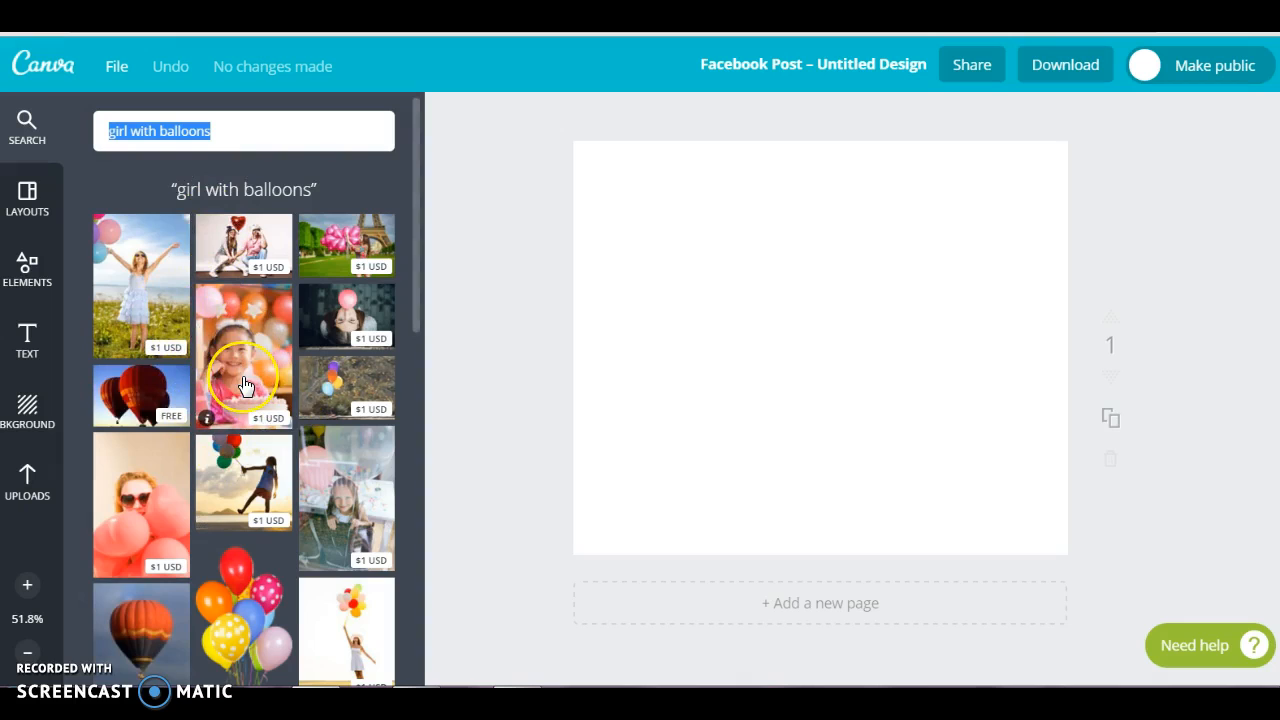
Examine the balloon image results, comparing the free images with the paid ones
{"action": "scroll", "coordinate": [245, 385], "scroll_direction": "down", "scroll_amount": 3}
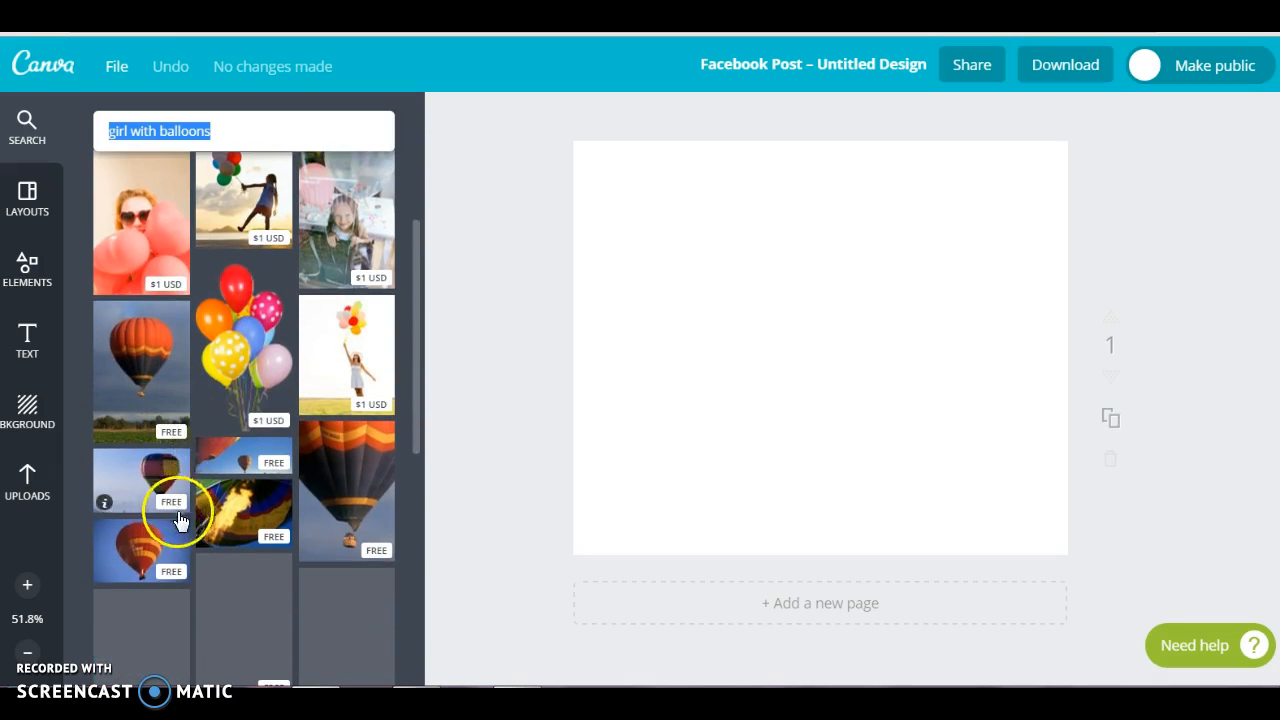
{"action": "scroll", "coordinate": [251, 423], "scroll_direction": "down", "scroll_amount": 3}
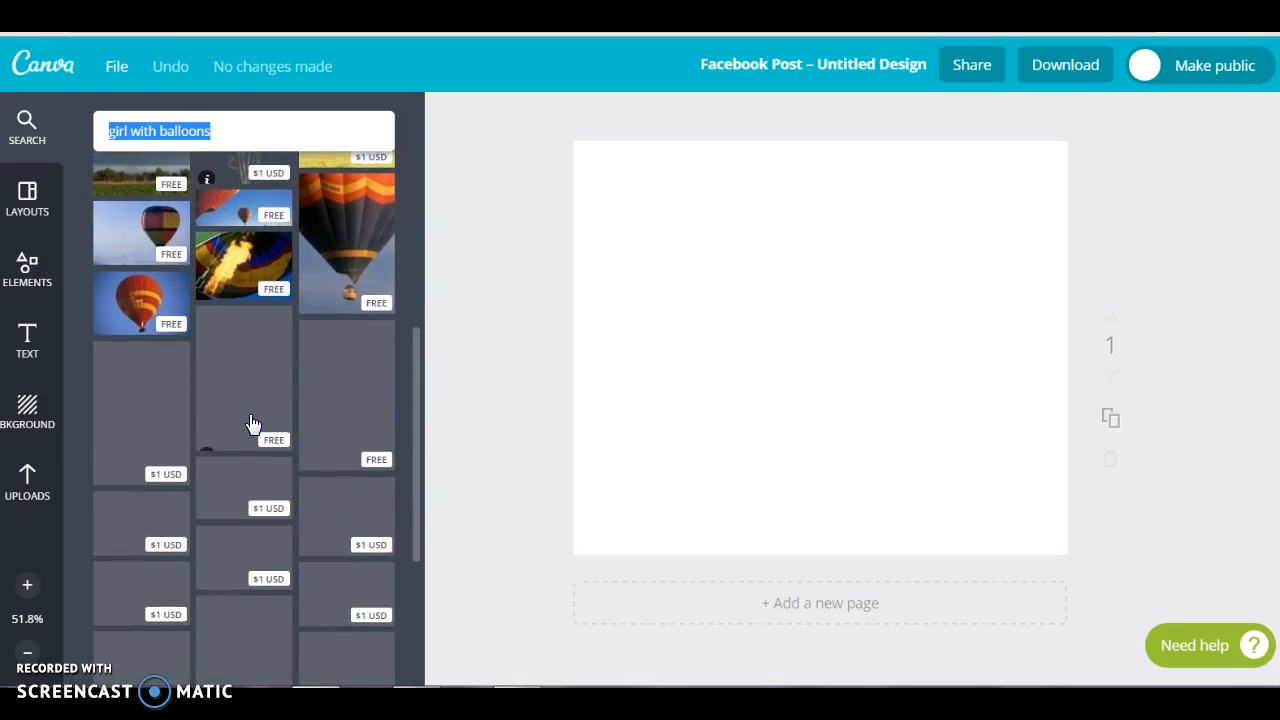
{"action": "scroll", "coordinate": [251, 423], "scroll_direction": "down", "scroll_amount": 1}
{"action": "left_click", "coordinate": [249, 423]}
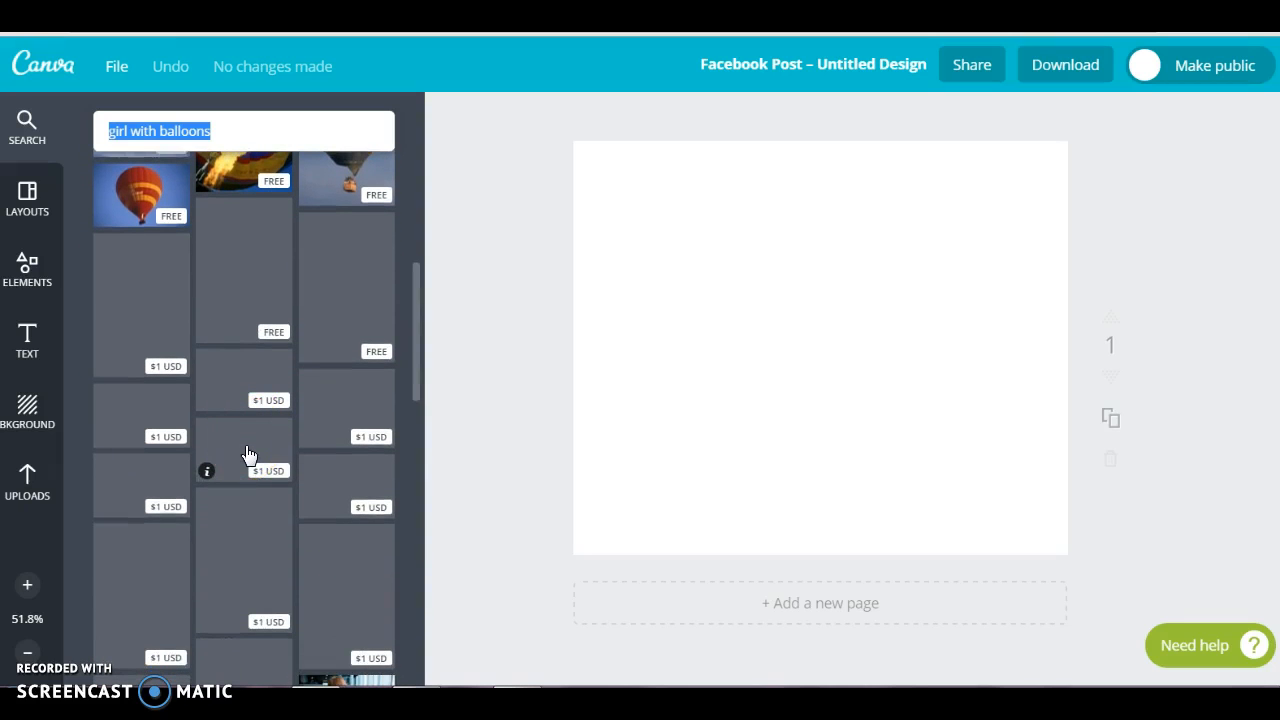
{"action": "scroll", "coordinate": [249, 455], "scroll_direction": "down", "scroll_amount": 2}
{"action": "left_click", "coordinate": [244, 470]}
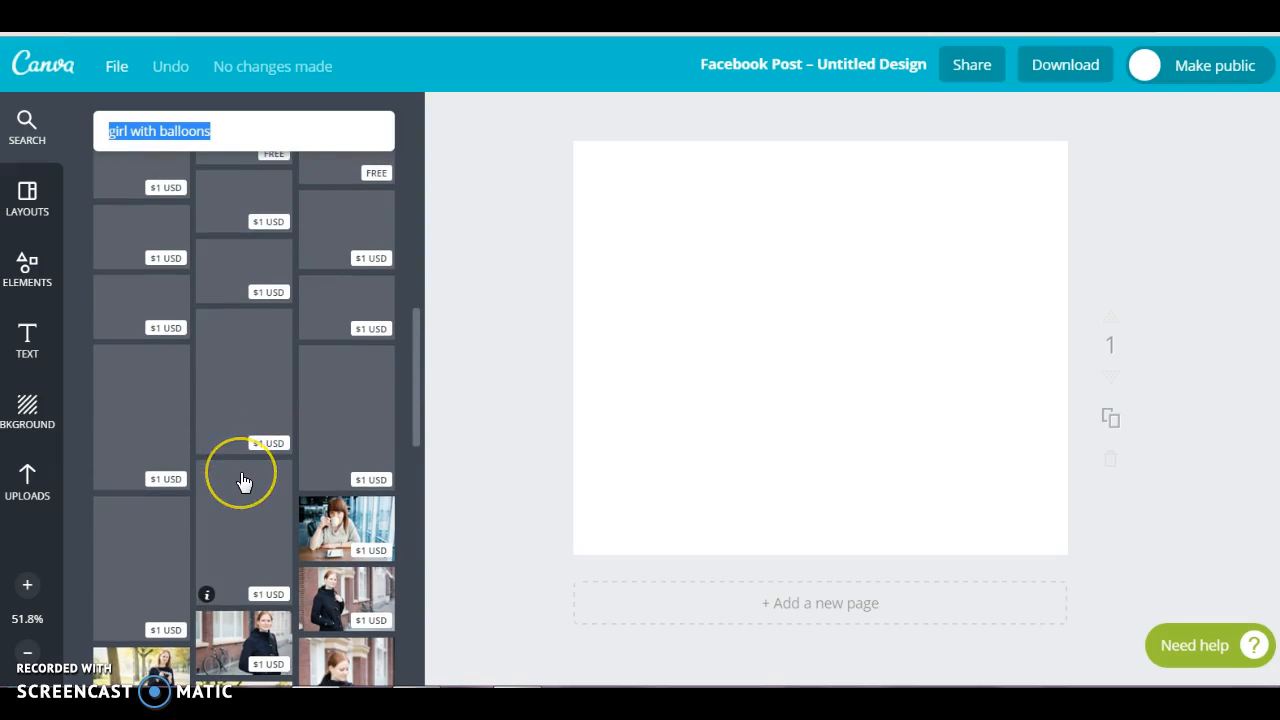
{"action": "scroll", "coordinate": [243, 475], "scroll_direction": "down", "scroll_amount": 2}
{"action": "left_click", "coordinate": [237, 214]}
{"action": "scroll", "coordinate": [237, 222], "scroll_direction": "up", "scroll_amount": 4}
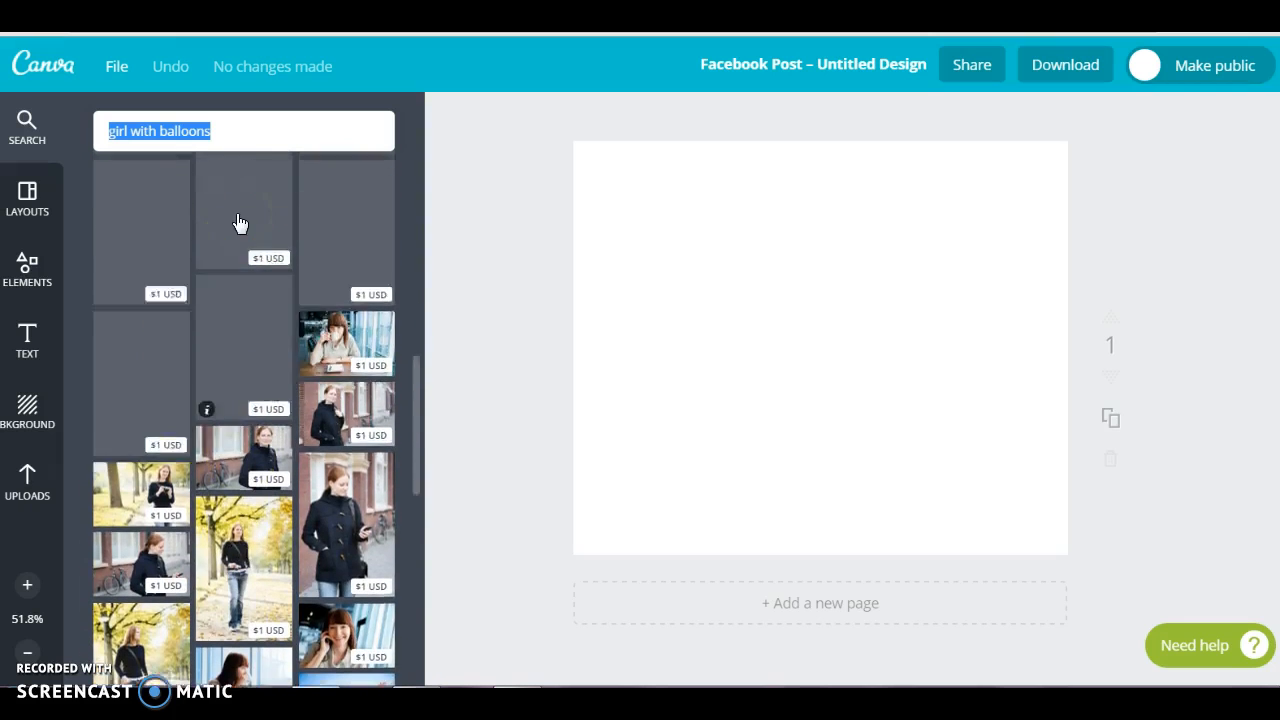
{"action": "scroll", "coordinate": [237, 222], "scroll_direction": "up", "scroll_amount": 3}
{"action": "left_click", "coordinate": [110, 330]}
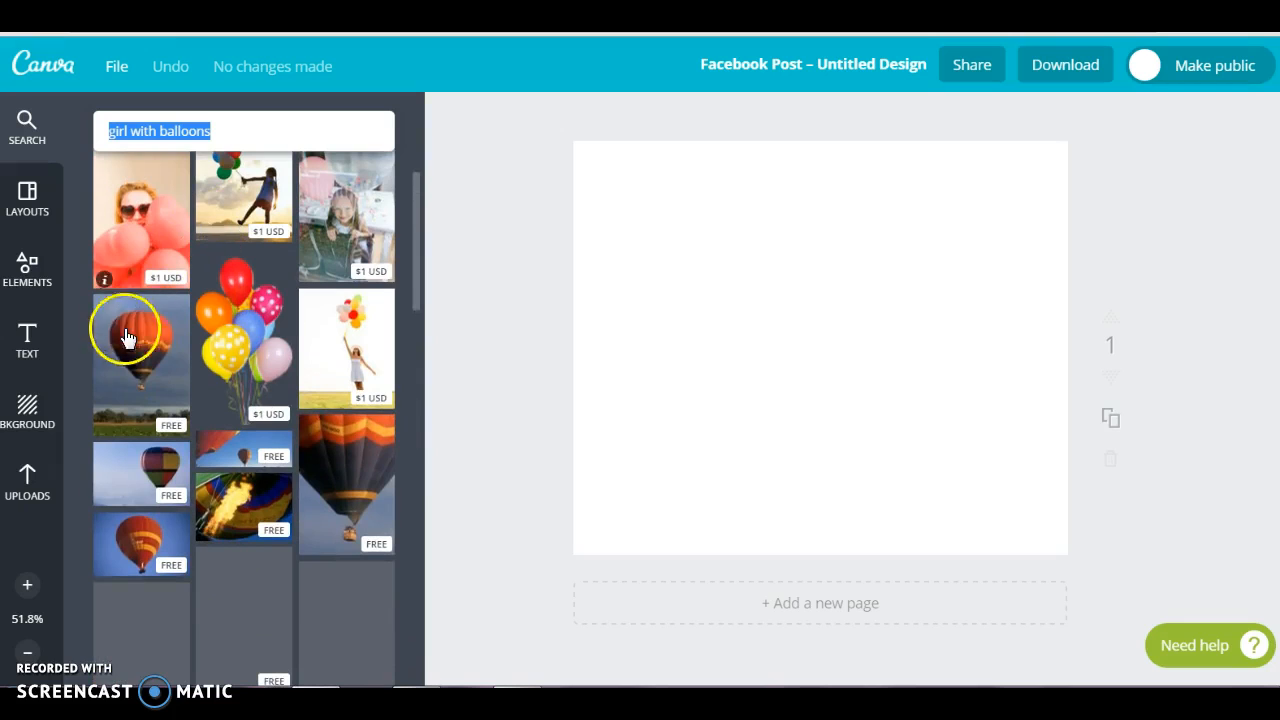
Add the single-image grid from the grid elements to the blank page
{"action": "left_click", "coordinate": [27, 268]}
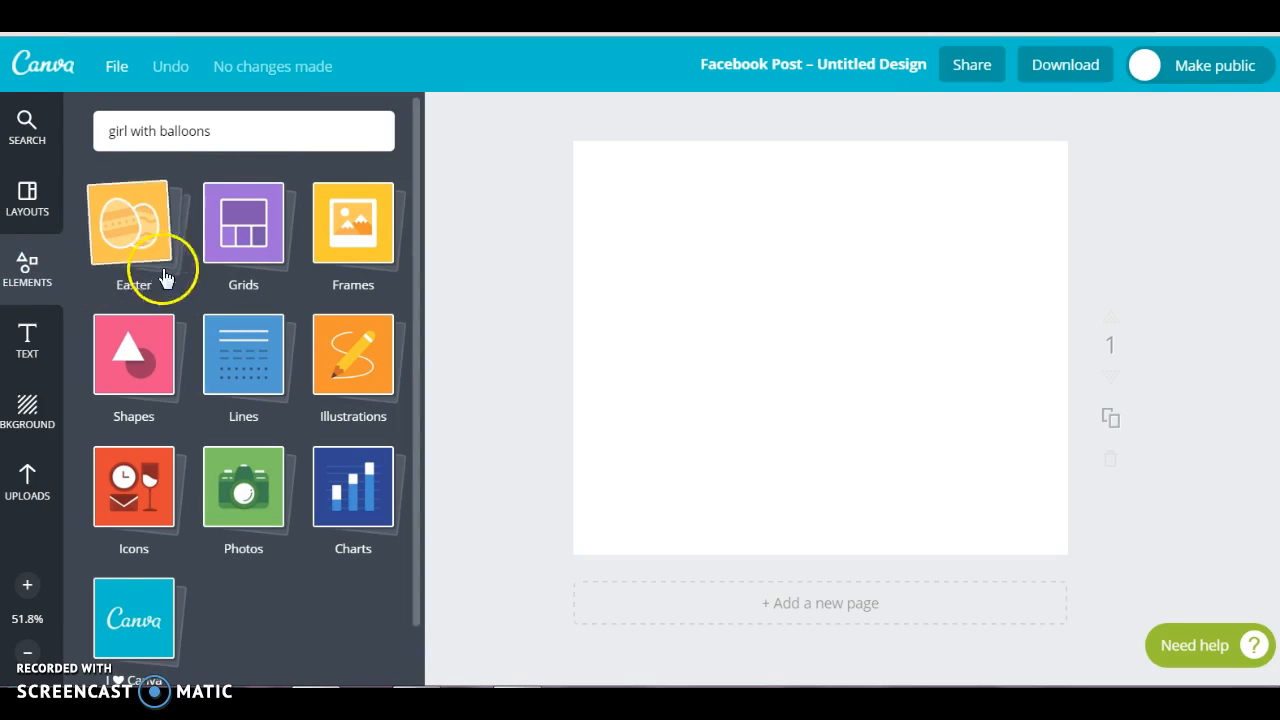
{"action": "left_click", "coordinate": [230, 254]}
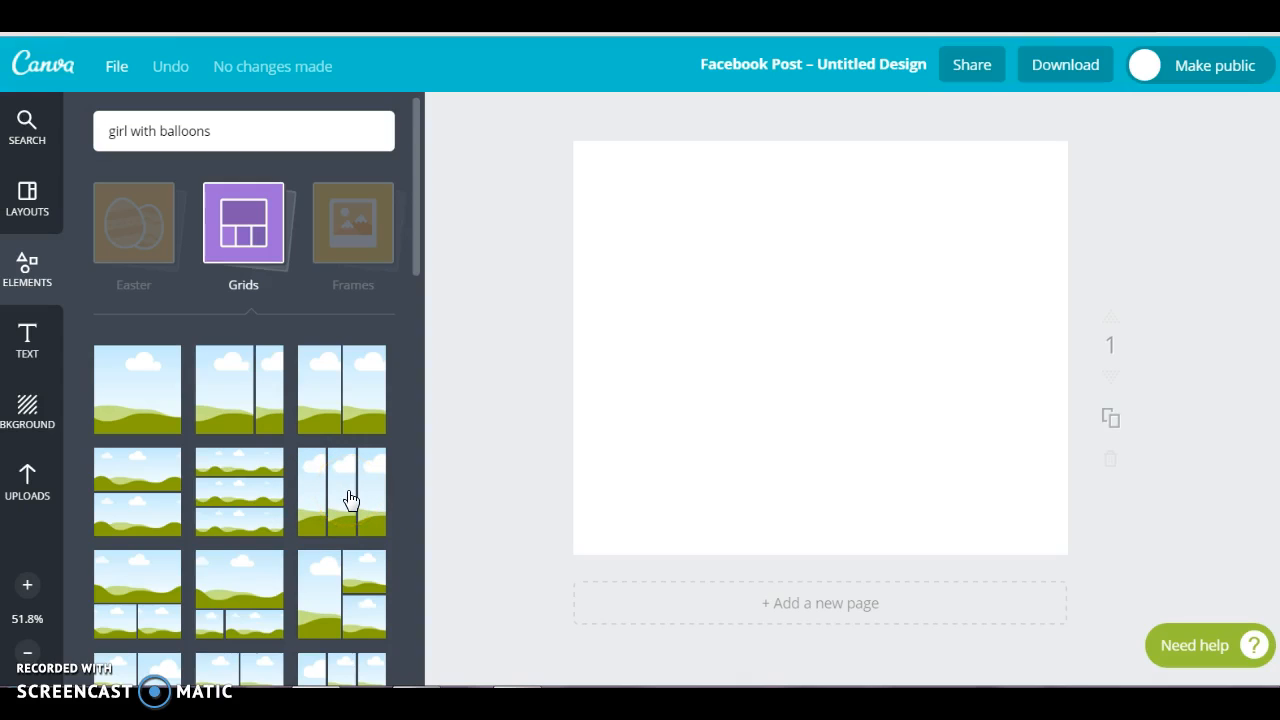
{"action": "left_click", "coordinate": [152, 418]}
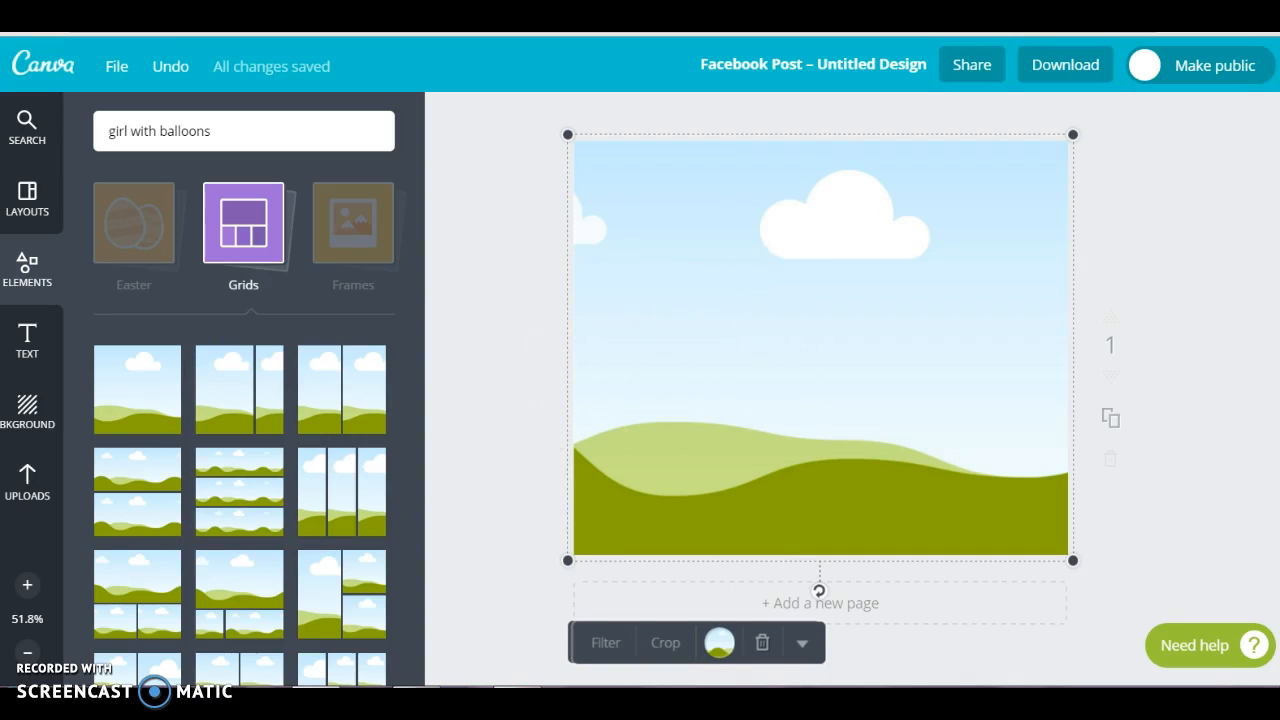
Add the uploaded photo of the girl with heart balloons to the page
{"action": "left_click", "coordinate": [35, 481]}
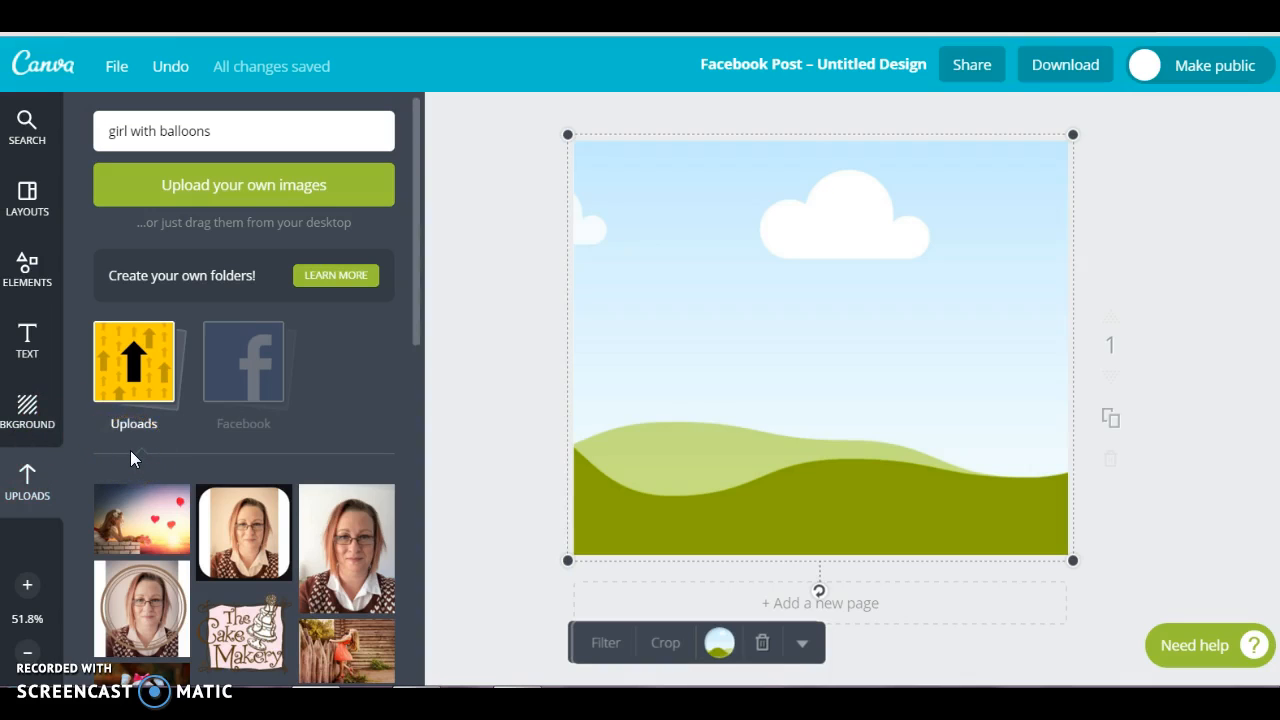
{"action": "scroll", "coordinate": [130, 455], "scroll_direction": "down", "scroll_amount": 5}
{"action": "scroll", "coordinate": [118, 525], "scroll_direction": "down", "scroll_amount": 5}
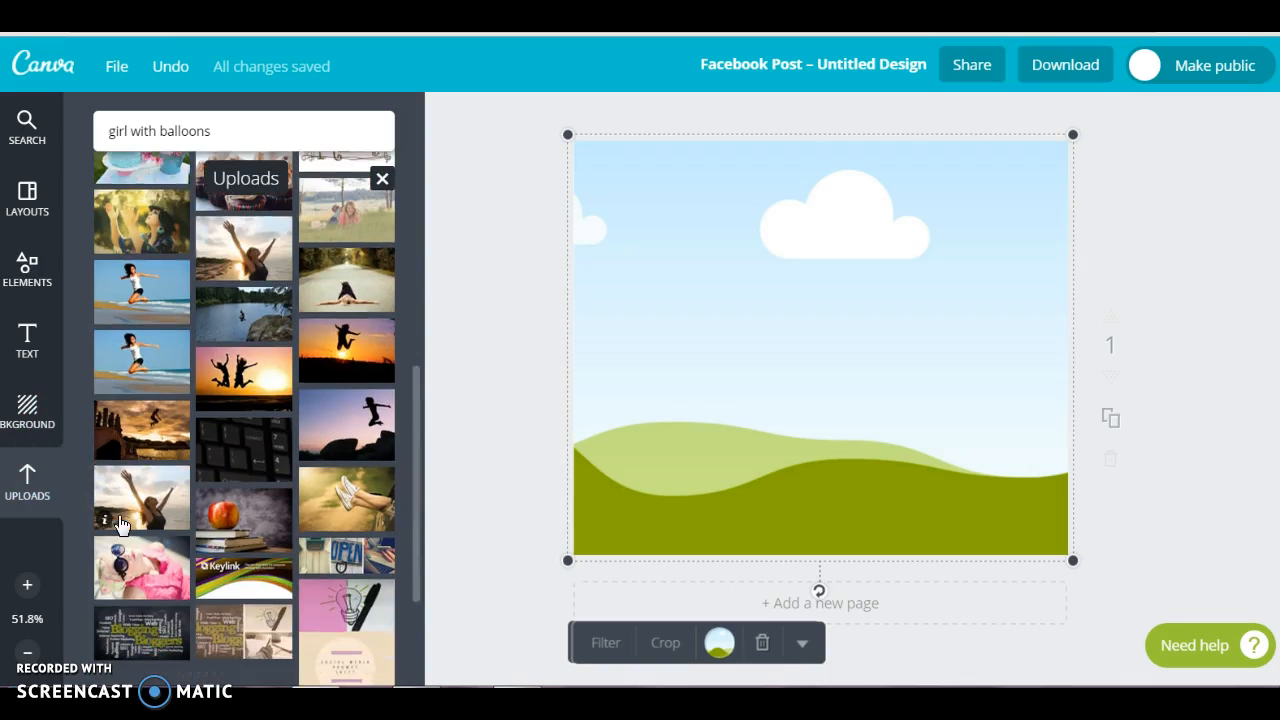
{"action": "scroll", "coordinate": [118, 525], "scroll_direction": "up", "scroll_amount": 3}
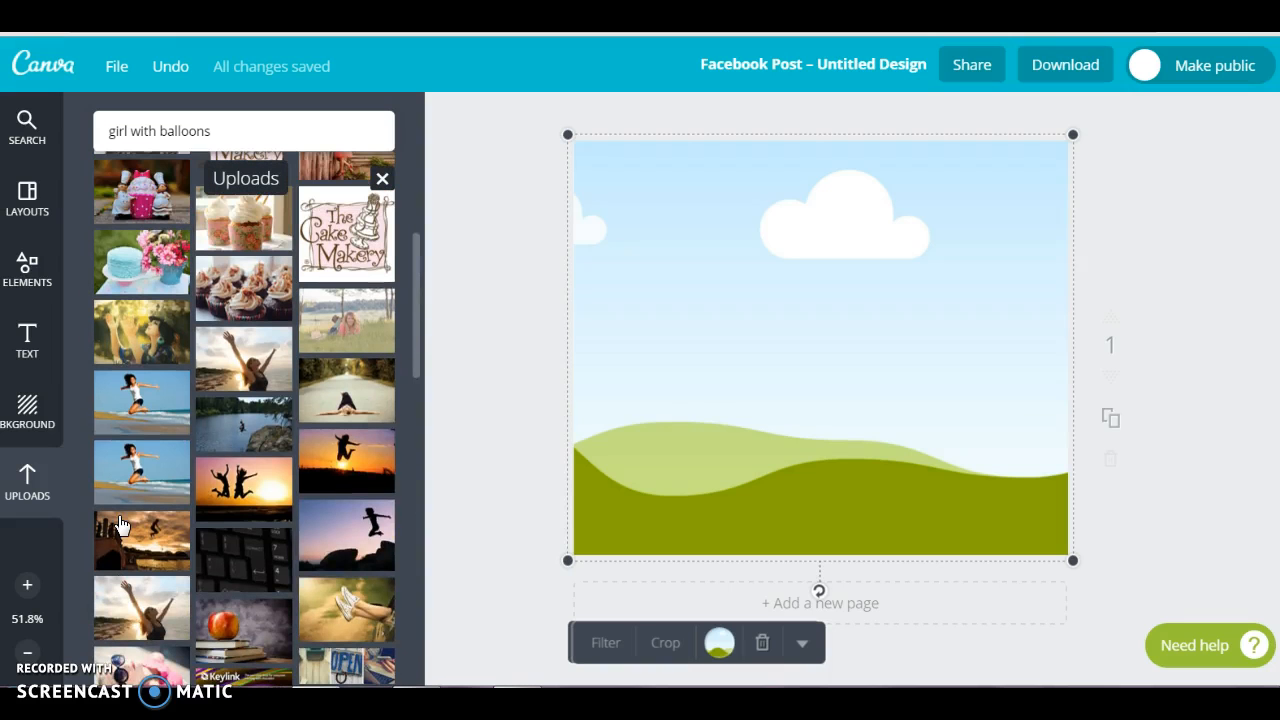
{"action": "scroll", "coordinate": [175, 450], "scroll_direction": "up", "scroll_amount": 5}
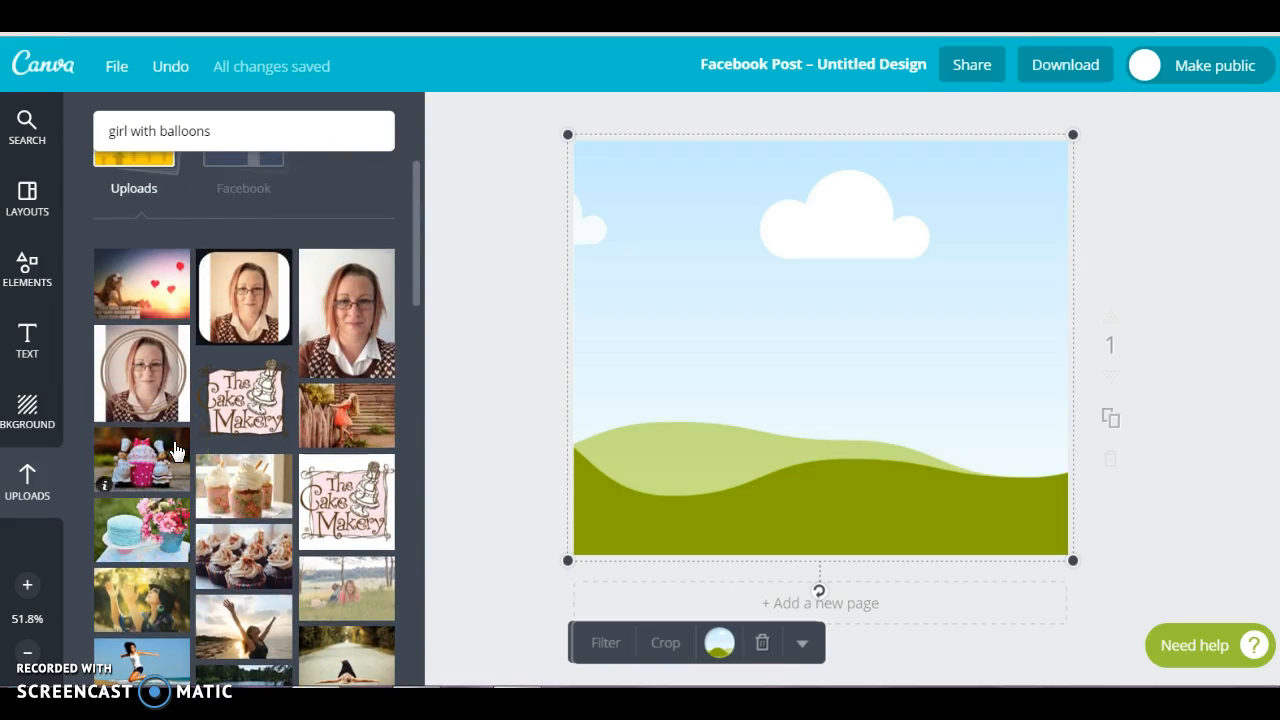
{"action": "left_click", "coordinate": [152, 305]}
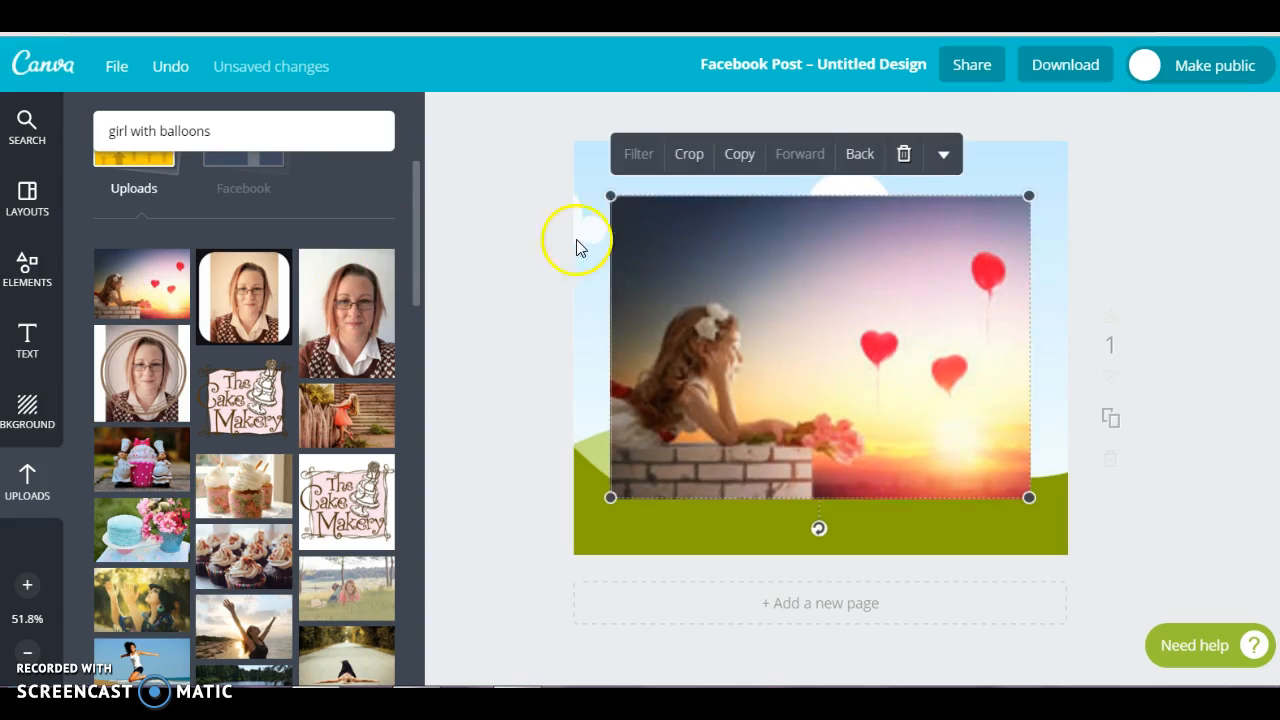
Enlarge the girl-with-balloons photo and place it inside the single-image grid to fill the page
{"action": "left_click_drag", "start_coordinate": [607, 195], "coordinate": [552, 156]}
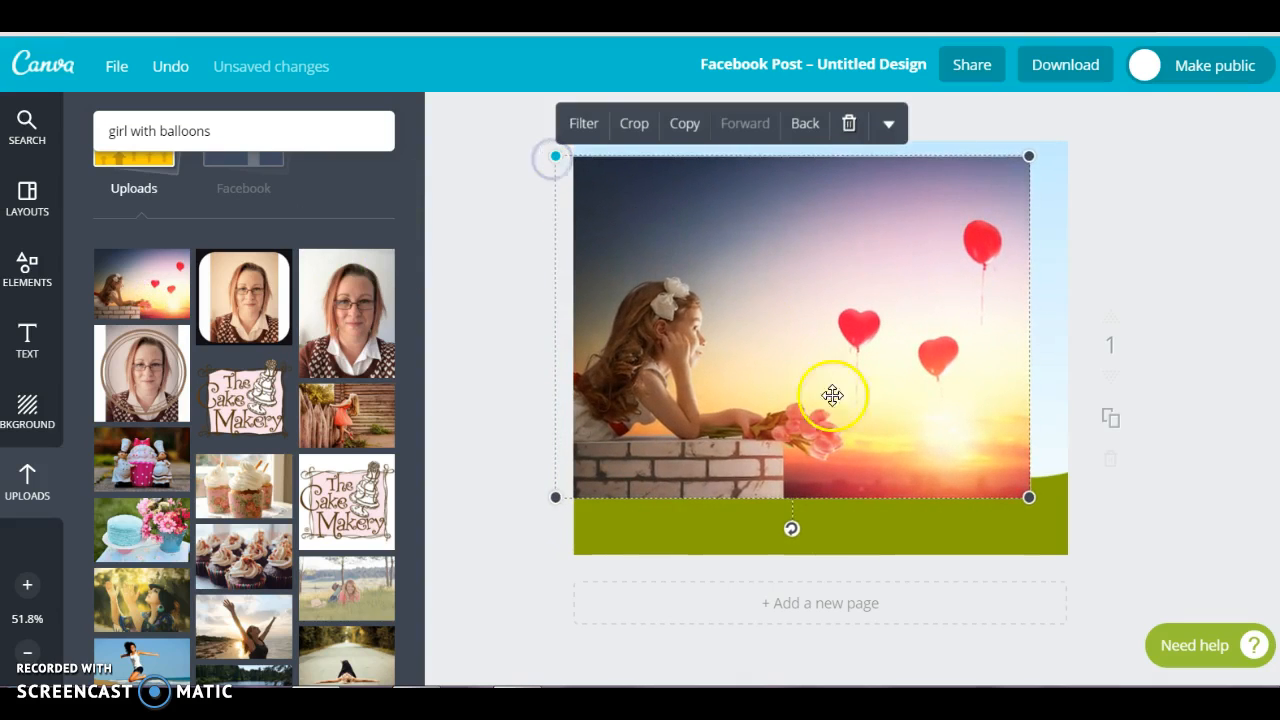
{"action": "left_click_drag", "start_coordinate": [1027, 499], "coordinate": [1110, 570]}
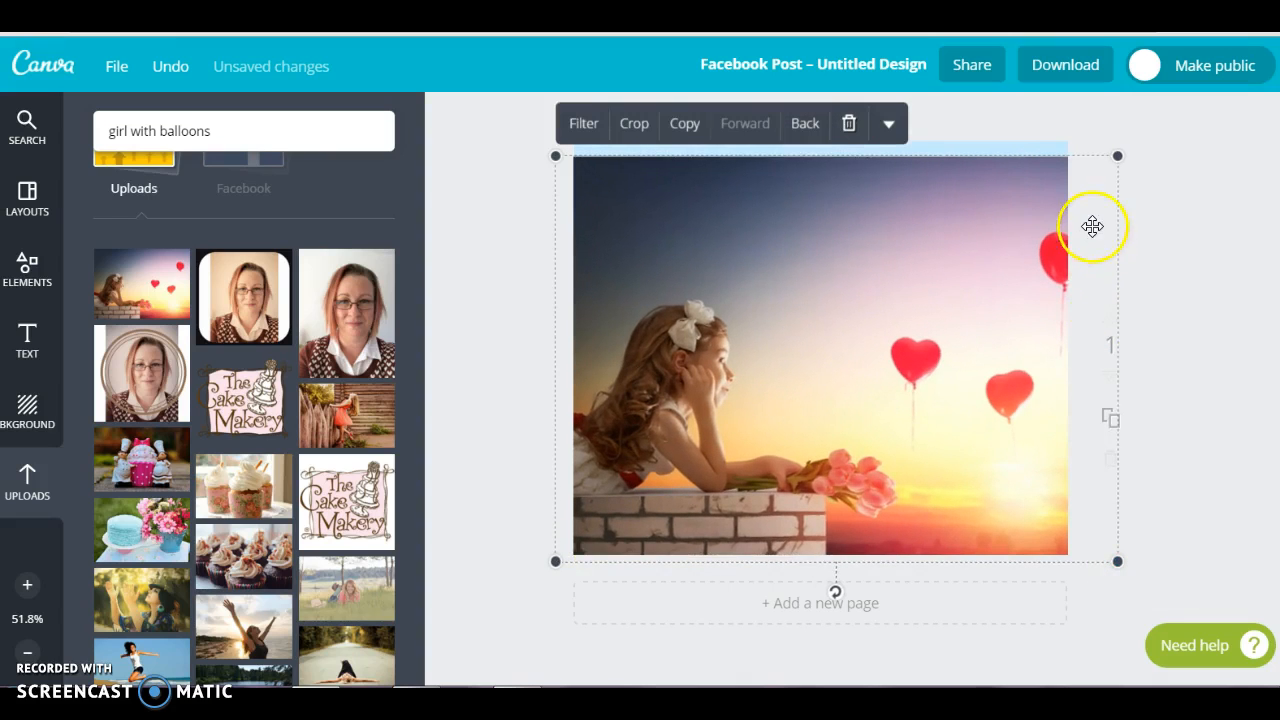
{"action": "mouse_move", "coordinate": [1040, 203]}
{"action": "left_mouse_down"}
{"action": "mouse_move", "coordinate": [1037, 169]}
{"action": "mouse_move", "coordinate": [1046, 200]}
{"action": "left_mouse_up"}
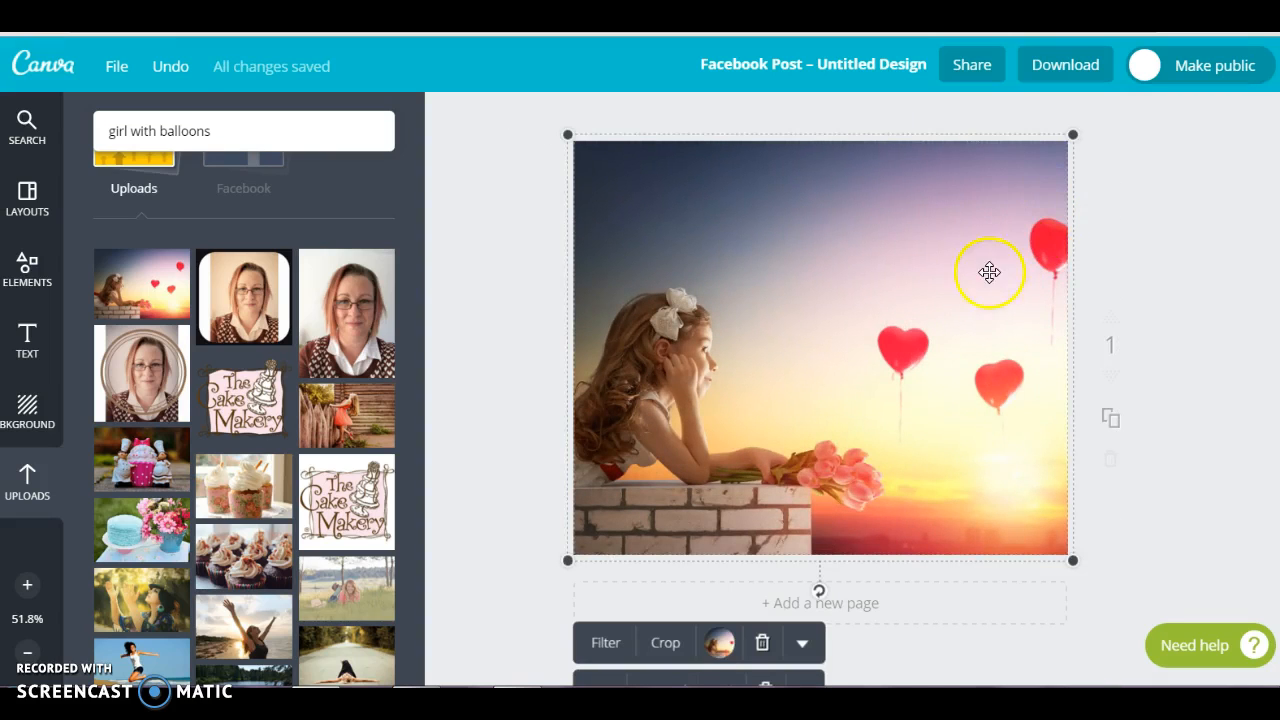
{"action": "mouse_move", "coordinate": [949, 282]}
{"action": "left_mouse_down"}
{"action": "mouse_move", "coordinate": [960, 280]}
{"action": "mouse_move", "coordinate": [911, 283]}
{"action": "mouse_move", "coordinate": [949, 286]}
{"action": "mouse_move", "coordinate": [930, 280]}
{"action": "left_mouse_up"}
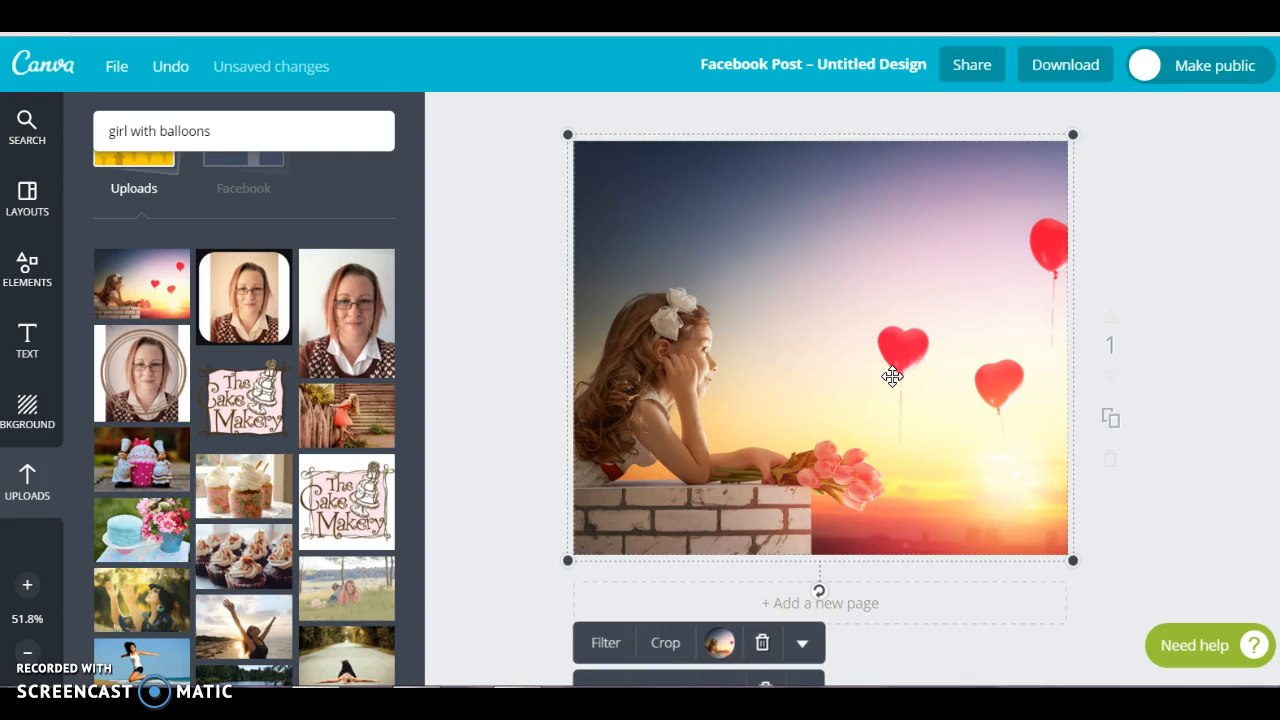
Add a heading reading "NEVER STOP DREAMING" and position it in the sky above the girl and the balloons
{"action": "left_click", "coordinate": [18, 338]}
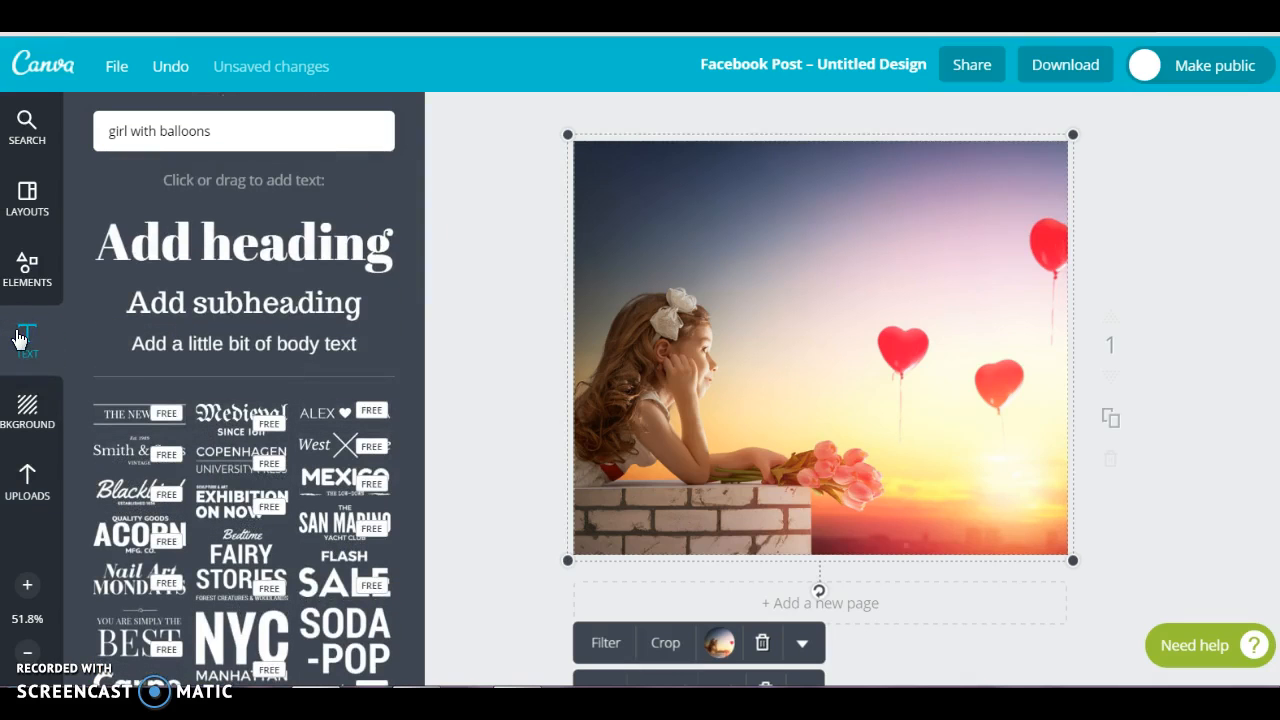
{"action": "left_click", "coordinate": [200, 250]}
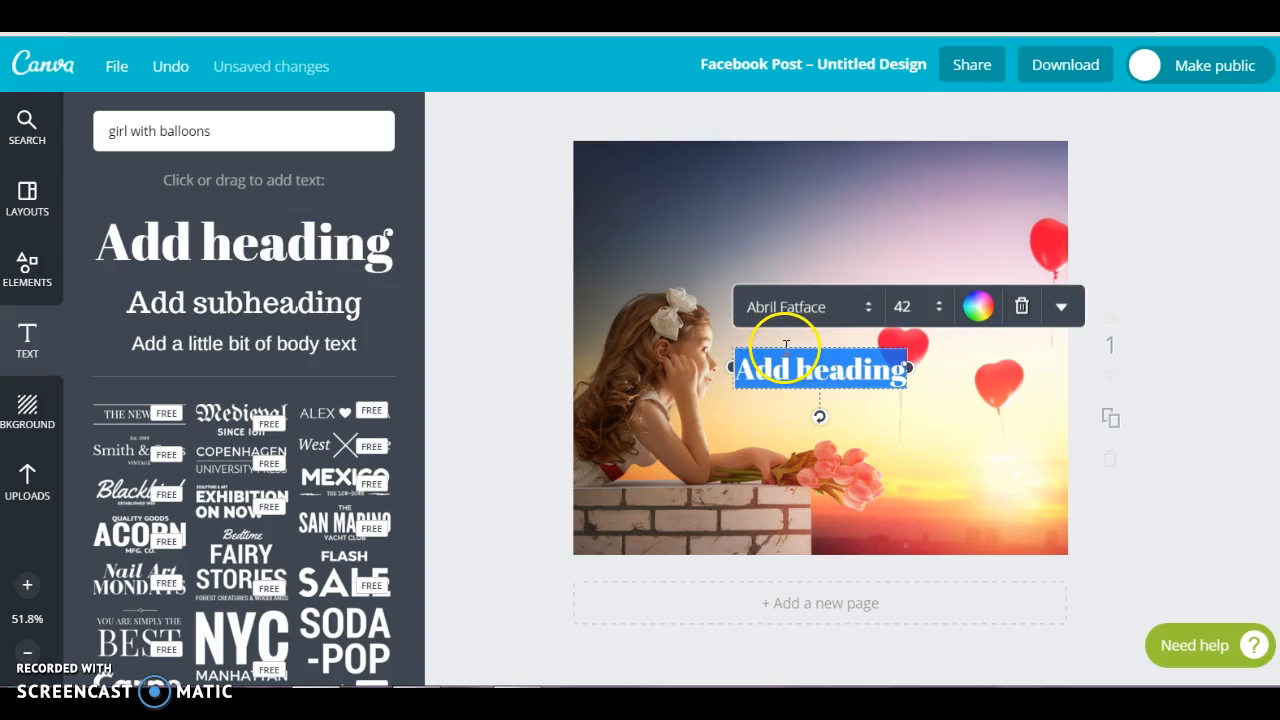
{"action": "left_click_drag", "start_coordinate": [786, 340], "coordinate": [812, 240]}
{"action": "type", "text": "NEVER STOP DRE"}
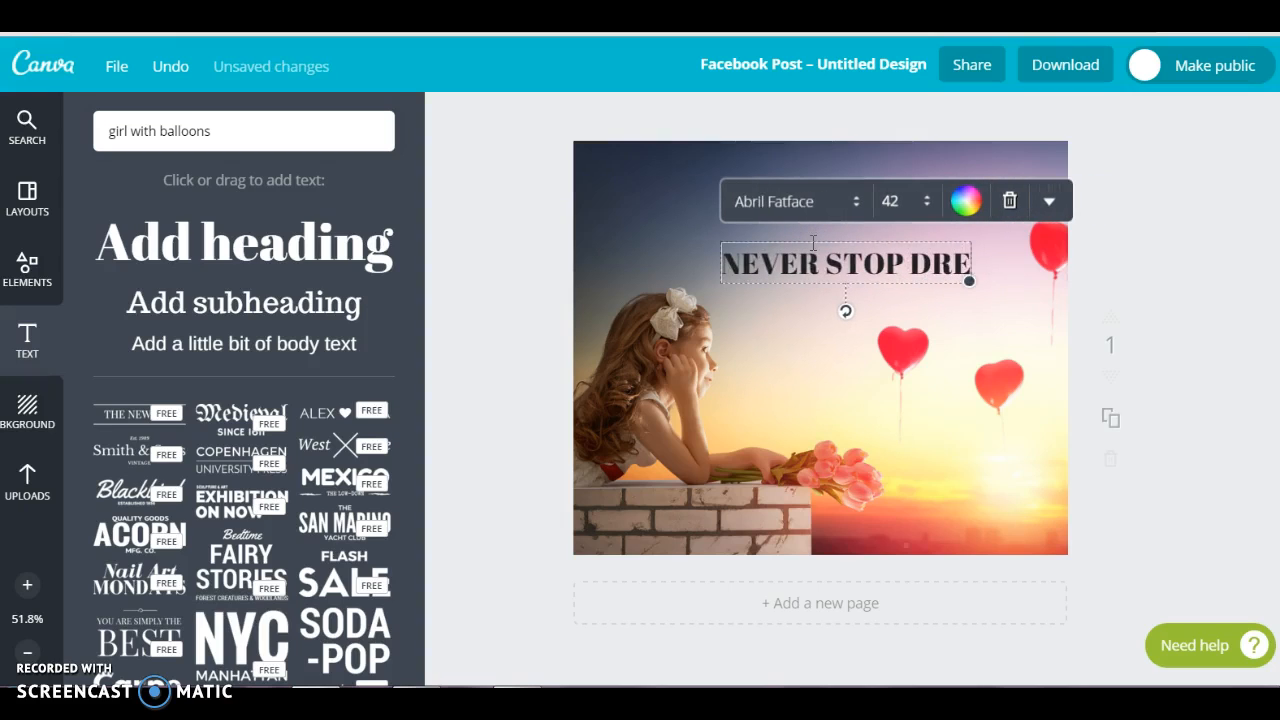
{"action": "type", "text": "AMING"}
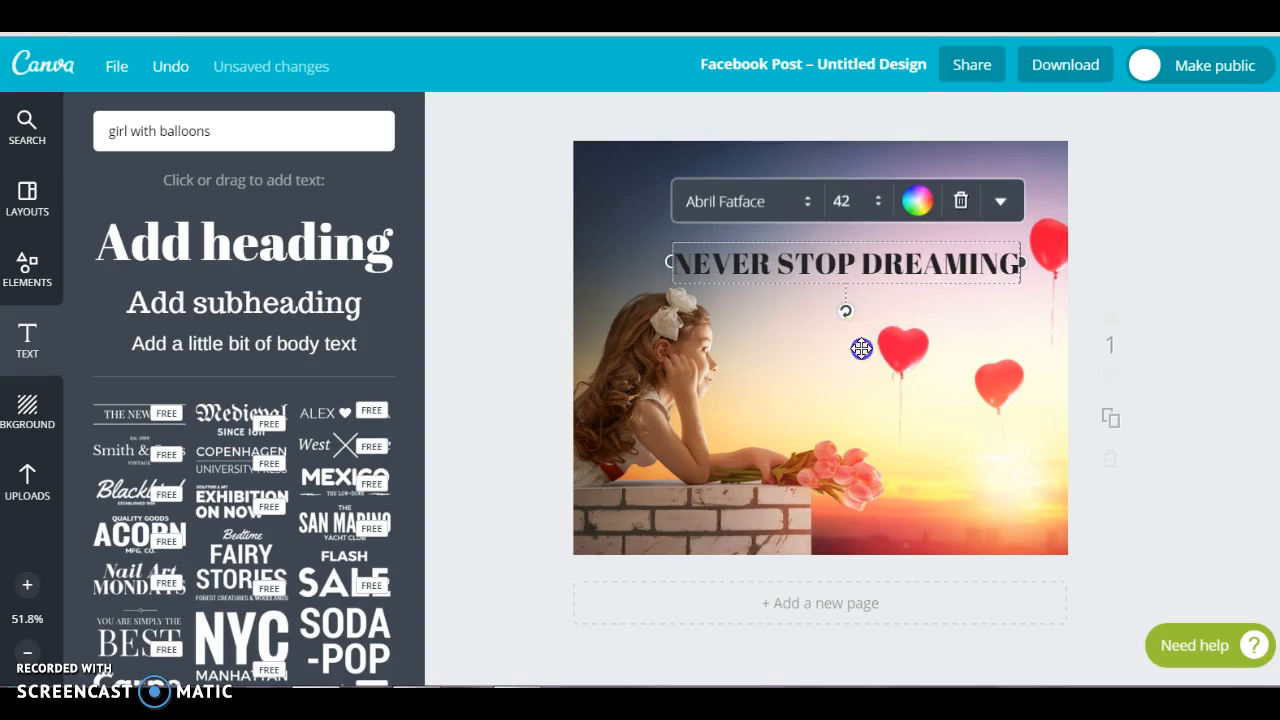
{"action": "left_click", "coordinate": [861, 348]}
{"action": "left_click", "coordinate": [851, 262]}
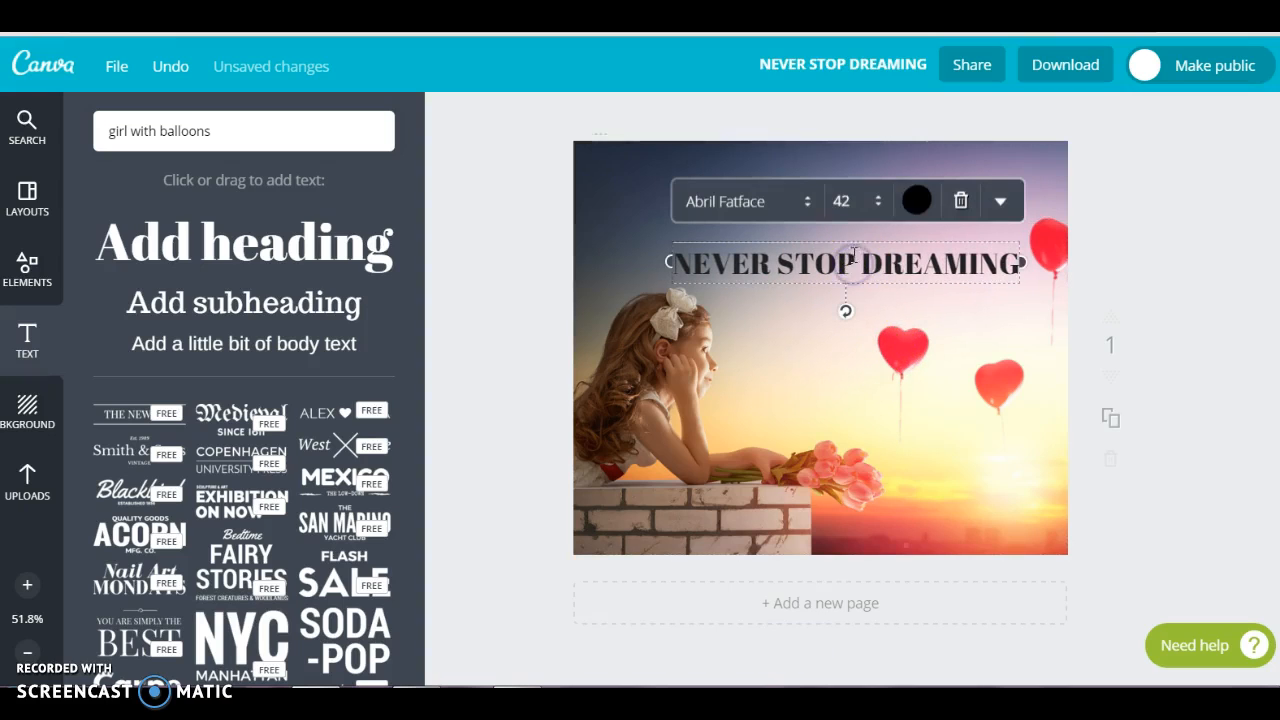
{"action": "left_click_drag", "start_coordinate": [858, 240], "coordinate": [852, 196]}
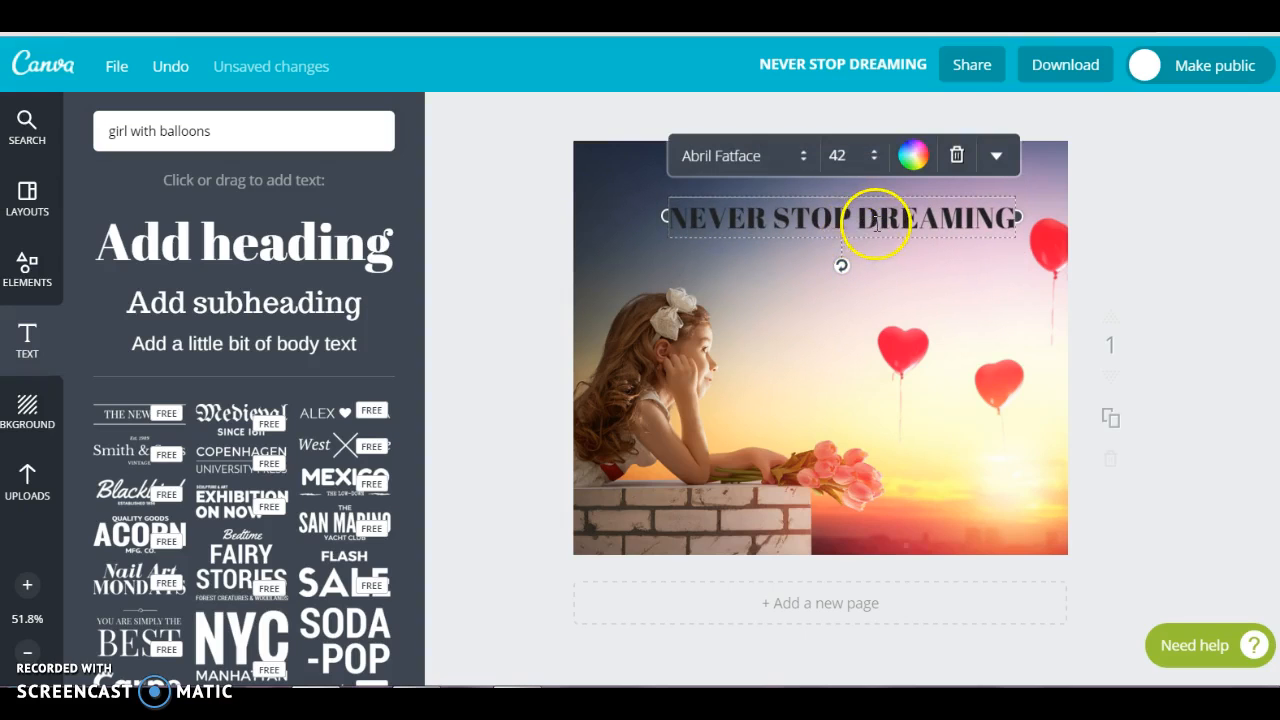
Set the heading's font to Alegreya Small Caps and its colour to white
{"action": "left_click", "coordinate": [800, 158]}
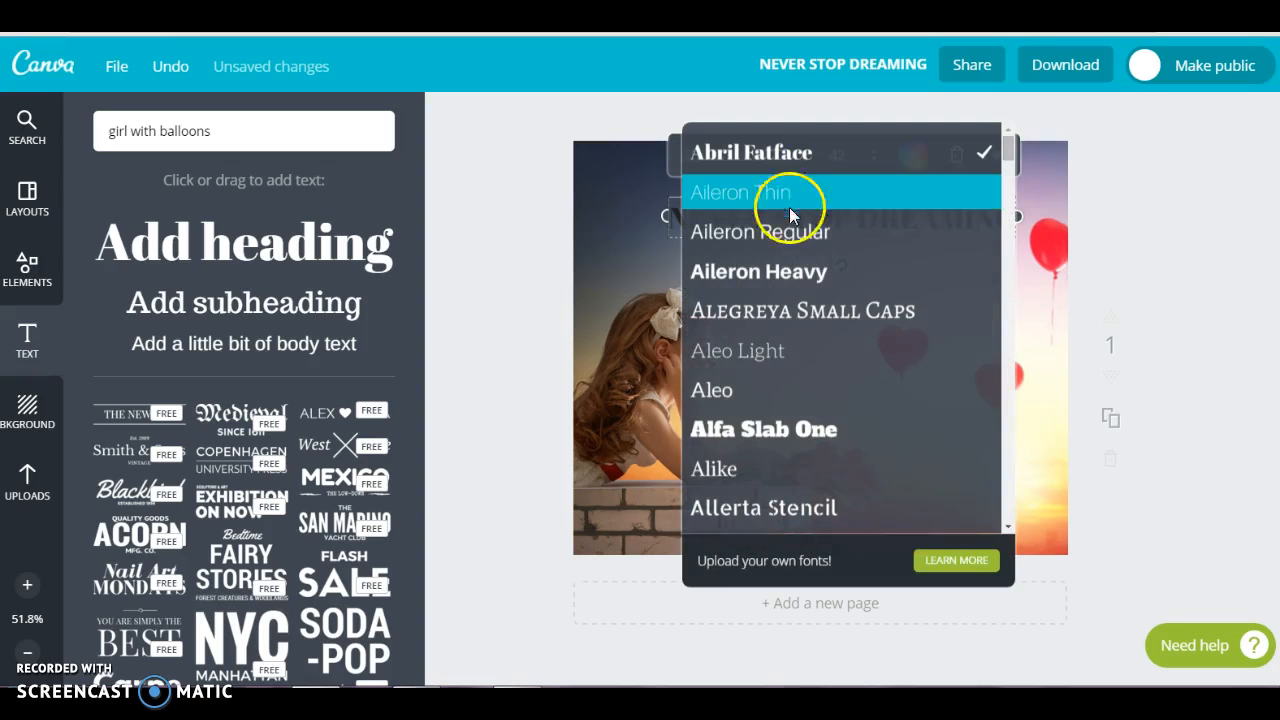
{"action": "left_click", "coordinate": [778, 309]}
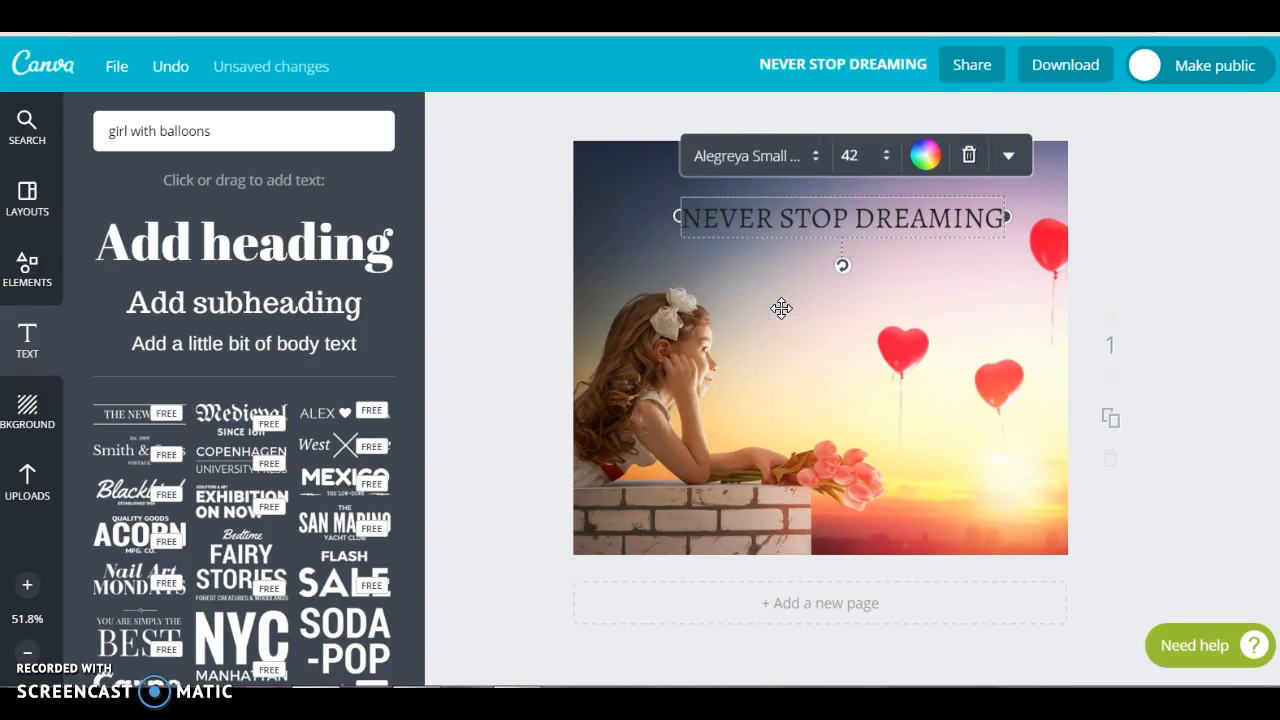
{"action": "left_click", "coordinate": [926, 156]}
{"action": "left_click", "coordinate": [897, 213]}
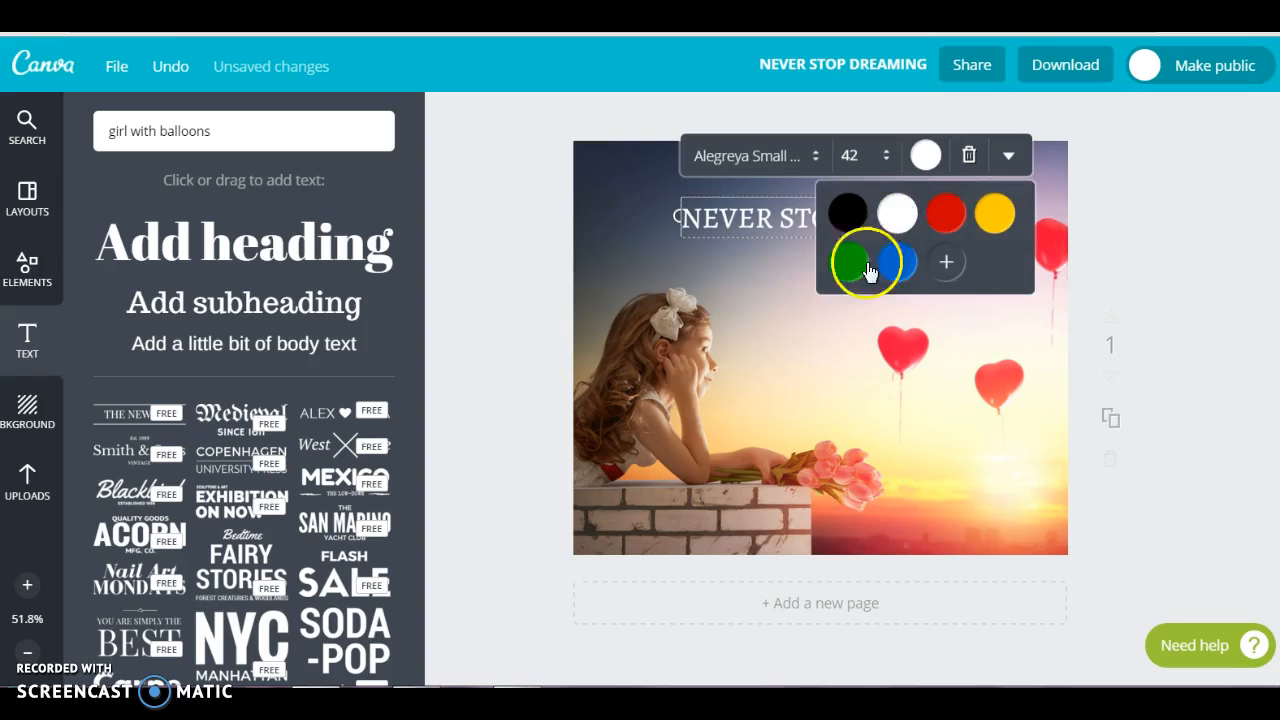
{"action": "left_click", "coordinate": [785, 294]}
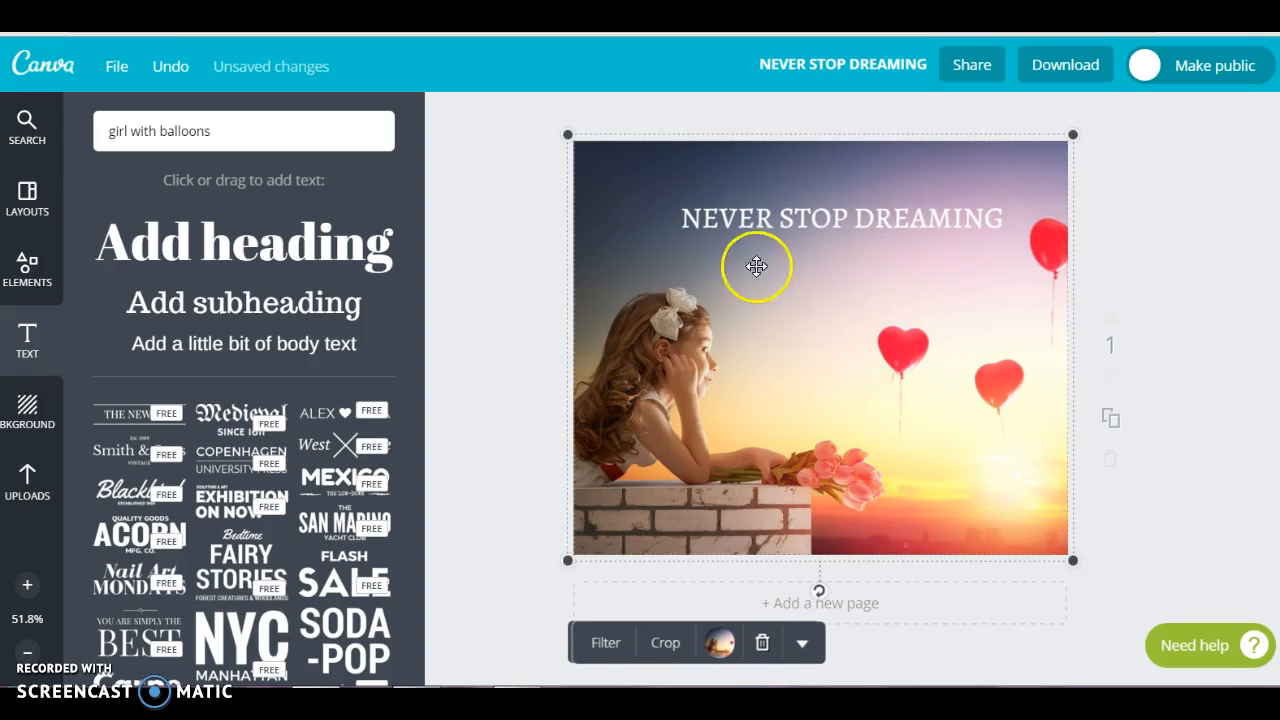
Examine the free ready-made text designs available for the graphic
{"action": "scroll", "coordinate": [252, 440], "scroll_direction": "down", "scroll_amount": 1}
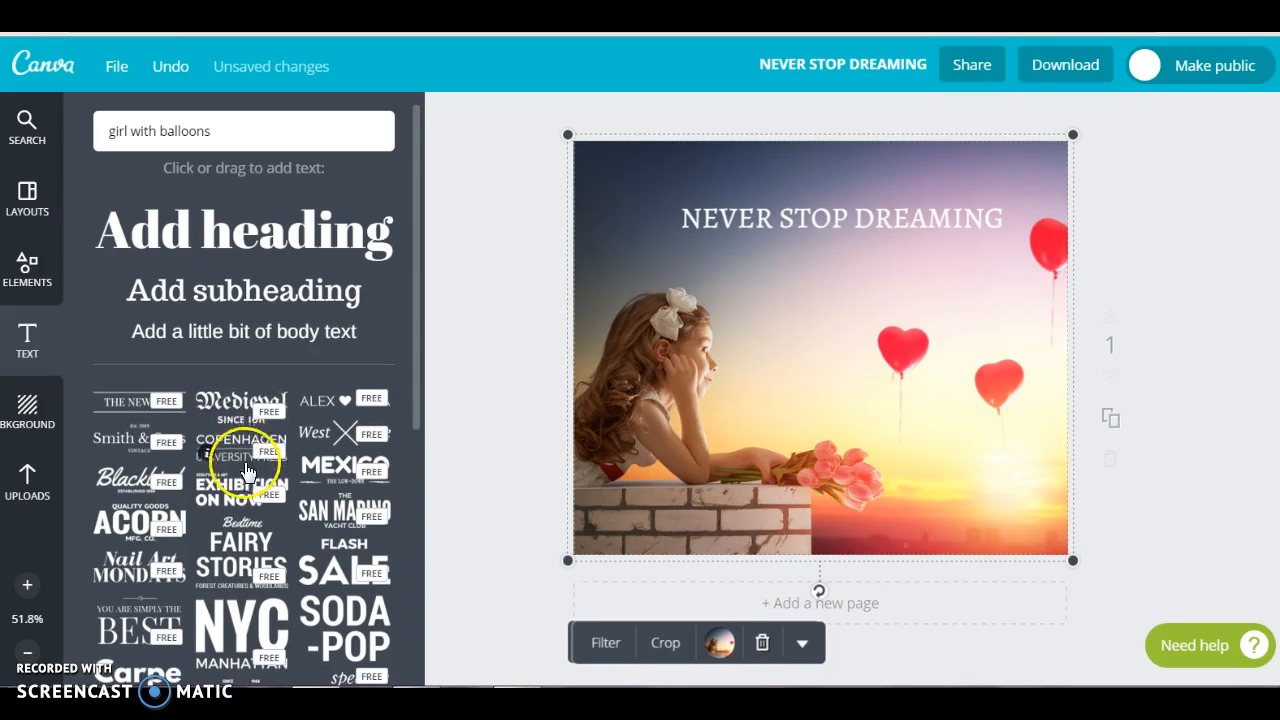
{"action": "scroll", "coordinate": [247, 483], "scroll_direction": "down", "scroll_amount": 3}
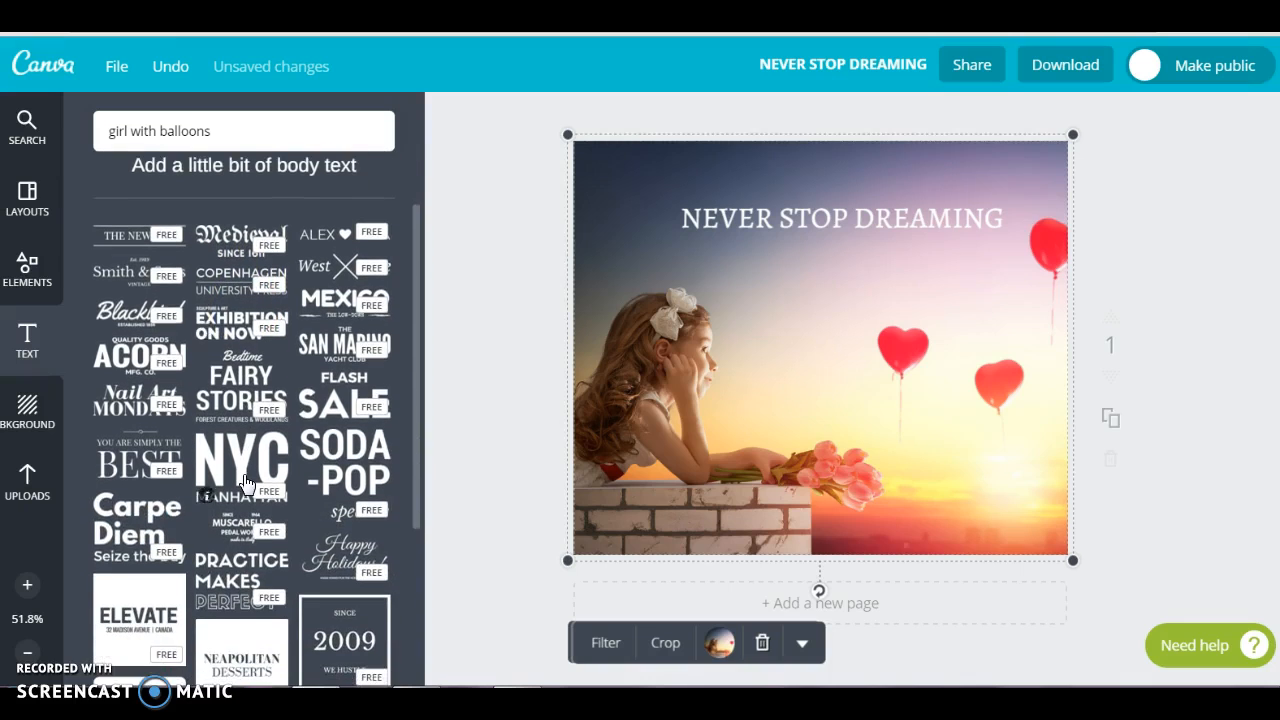
{"action": "scroll", "coordinate": [247, 483], "scroll_direction": "down", "scroll_amount": 3}
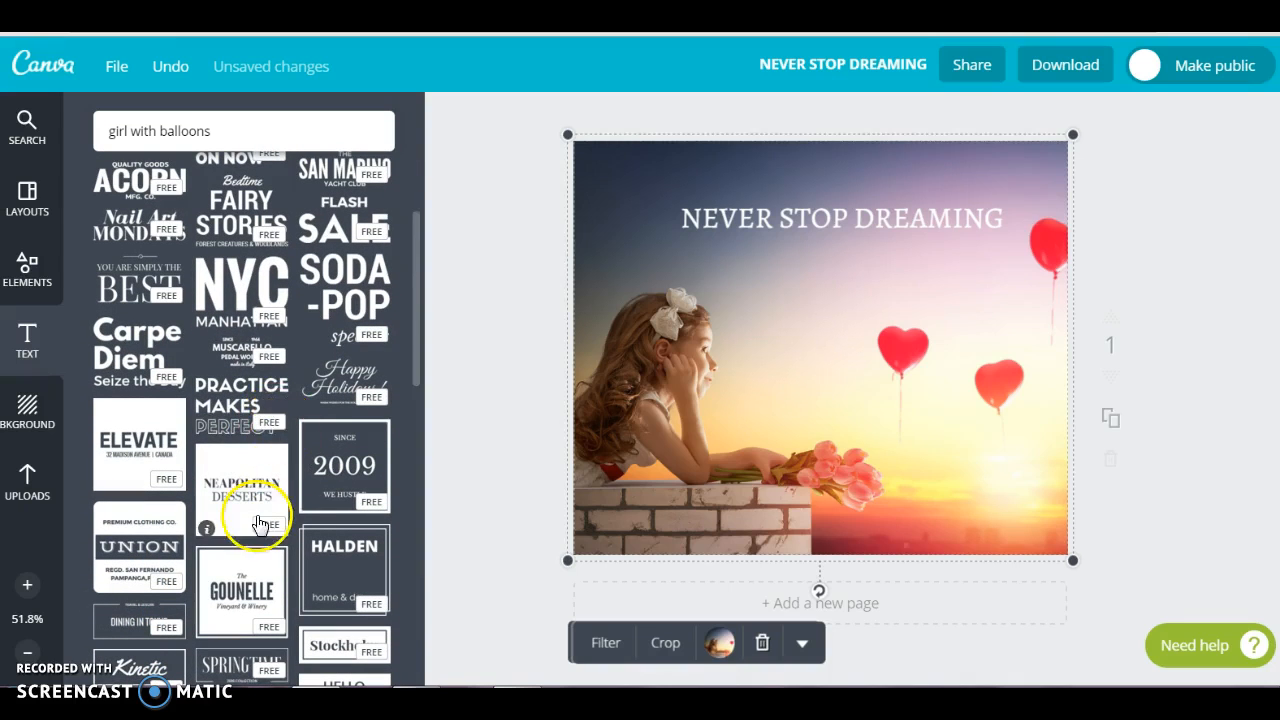
{"action": "scroll", "coordinate": [259, 522], "scroll_direction": "down", "scroll_amount": 1}
{"action": "scroll", "coordinate": [259, 522], "scroll_direction": "down", "scroll_amount": 3}
{"action": "scroll", "coordinate": [259, 522], "scroll_direction": "down", "scroll_amount": 3}
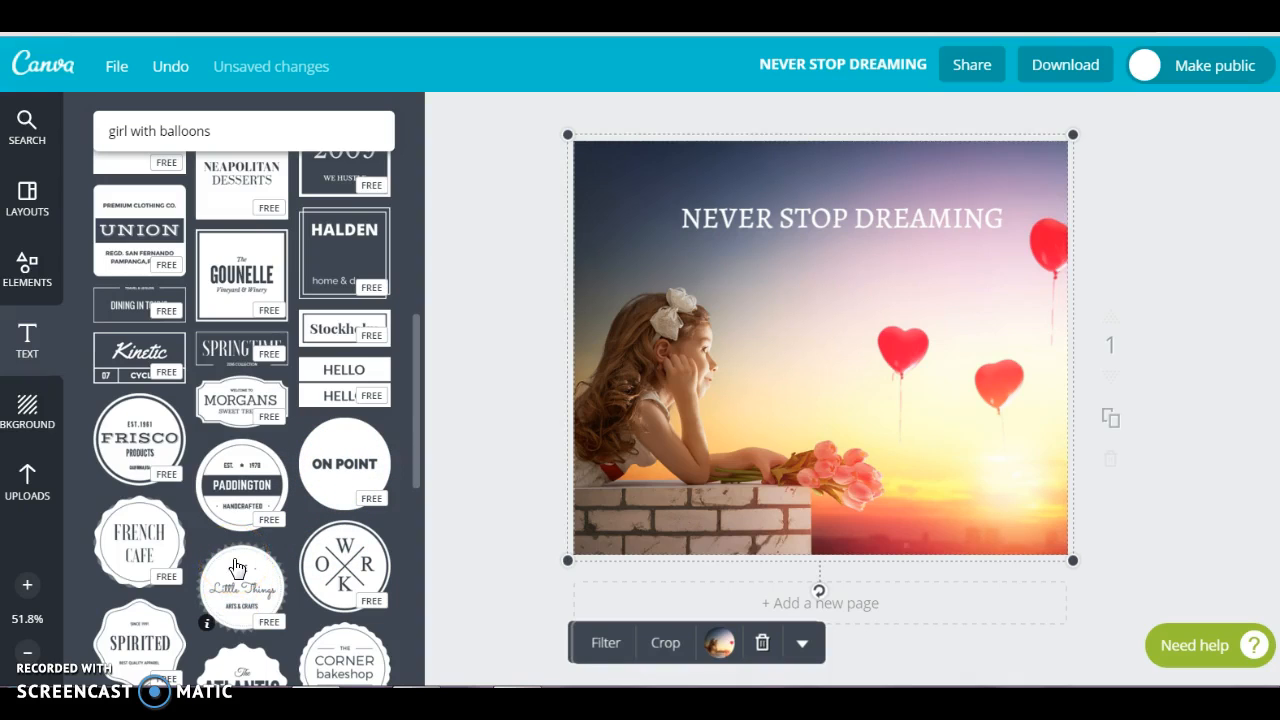
Add the wider heart from the shape elements, shrink it and move it up over the heading
{"action": "left_click", "coordinate": [30, 276]}
{"action": "left_click", "coordinate": [243, 208]}
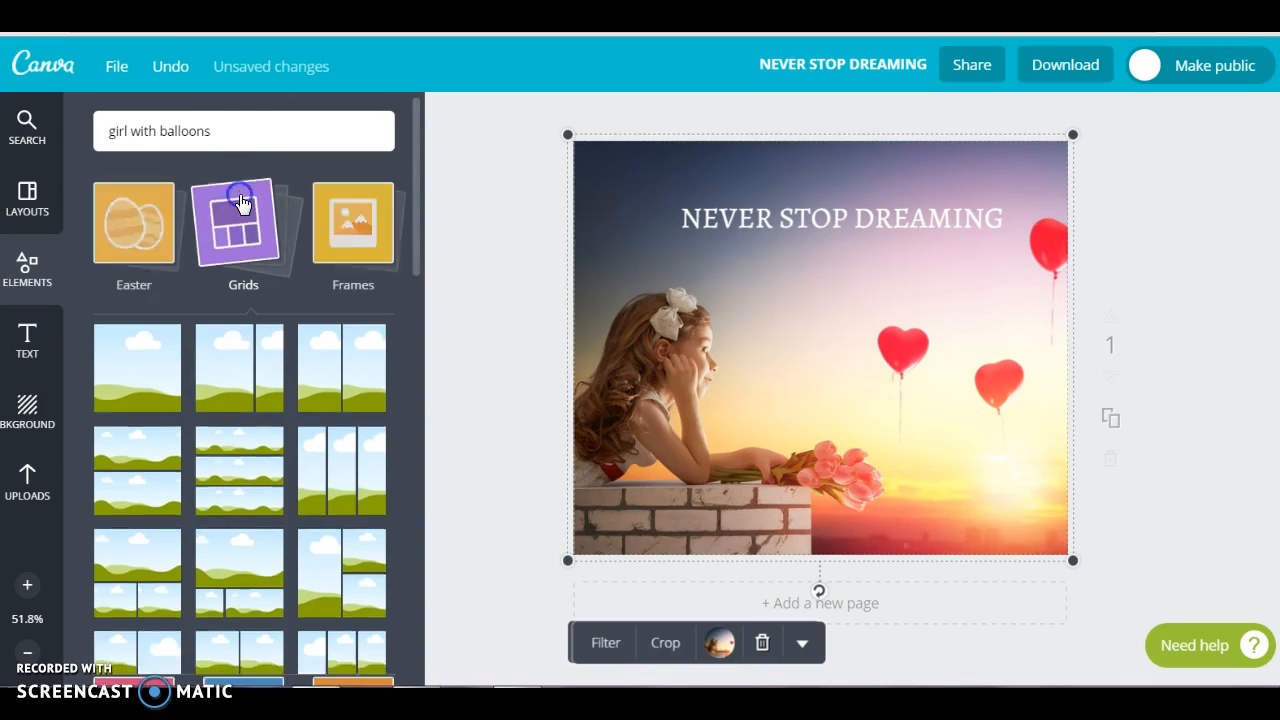
{"action": "left_click", "coordinate": [147, 362]}
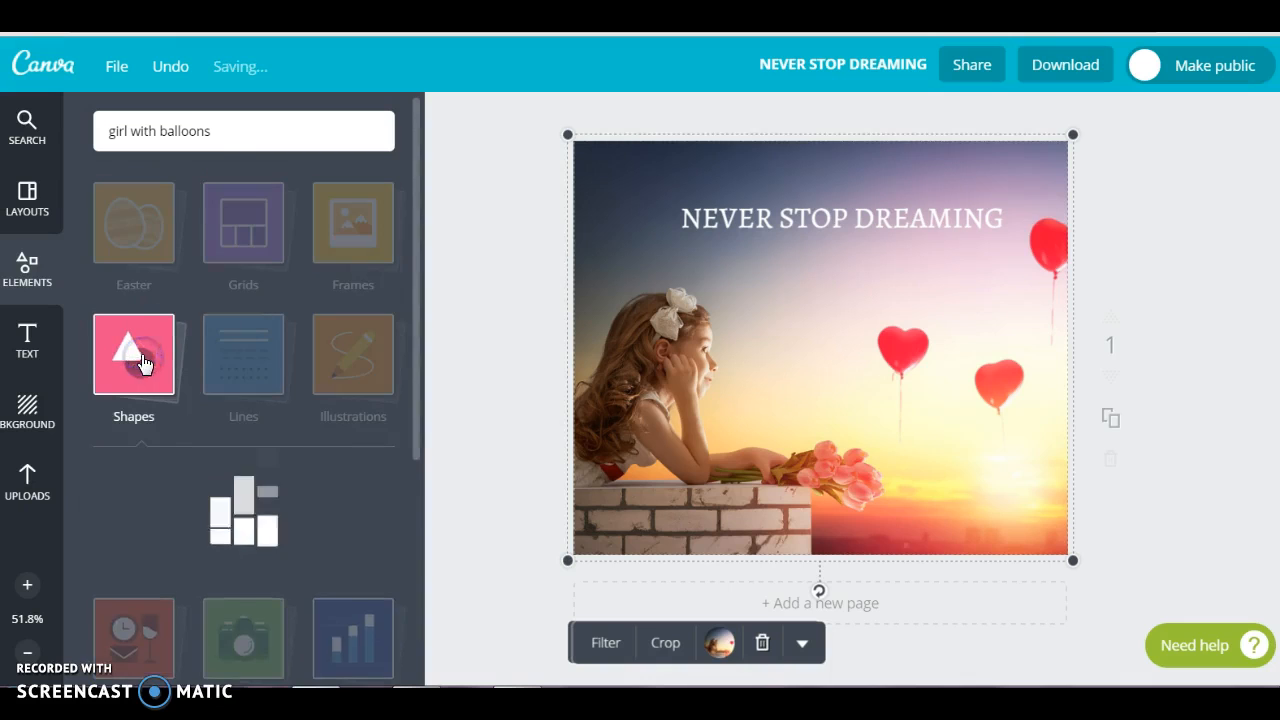
{"action": "scroll", "coordinate": [222, 385], "scroll_direction": "down", "scroll_amount": 5}
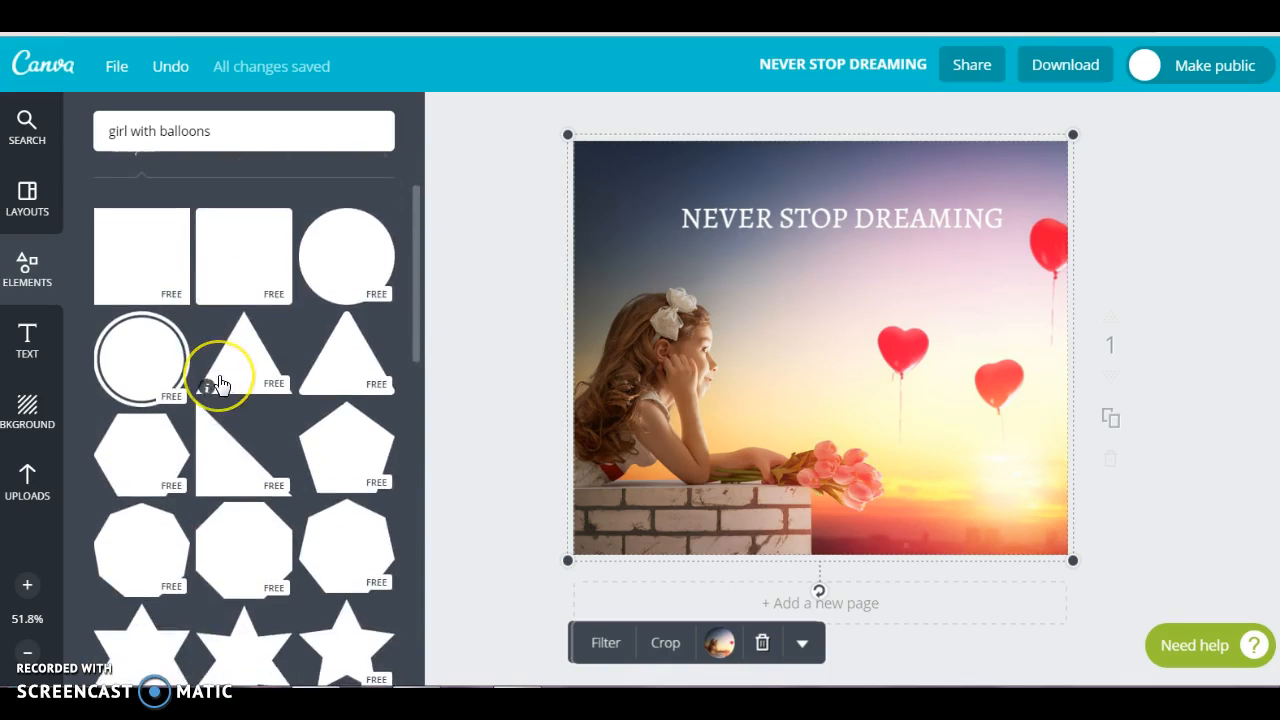
{"action": "scroll", "coordinate": [222, 385], "scroll_direction": "down", "scroll_amount": 1}
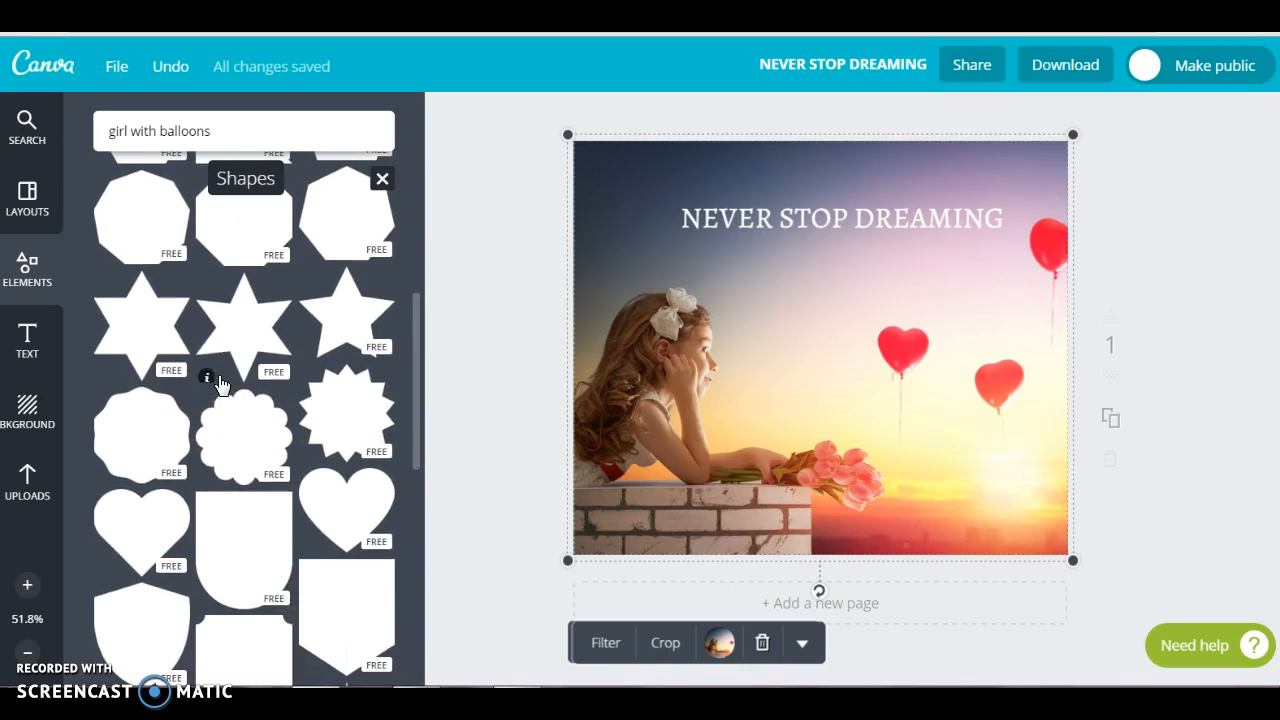
{"action": "left_click", "coordinate": [352, 542]}
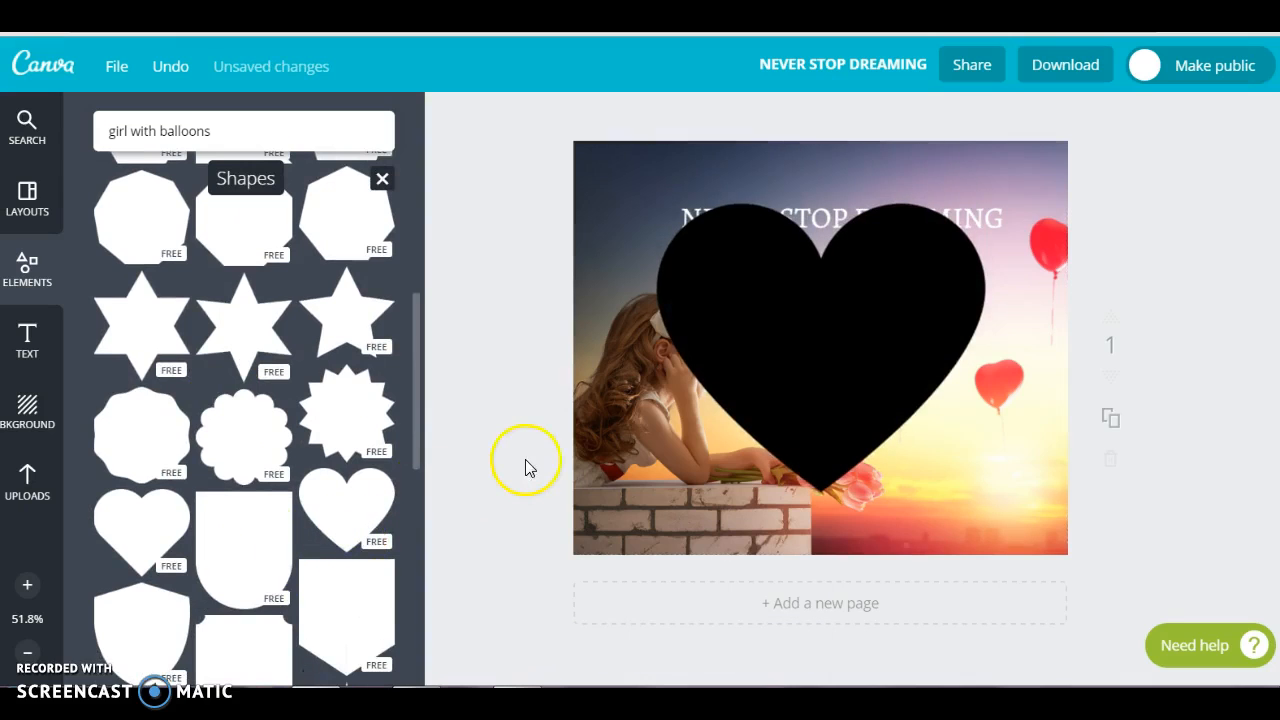
{"action": "left_click_drag", "start_coordinate": [657, 205], "coordinate": [746, 265]}
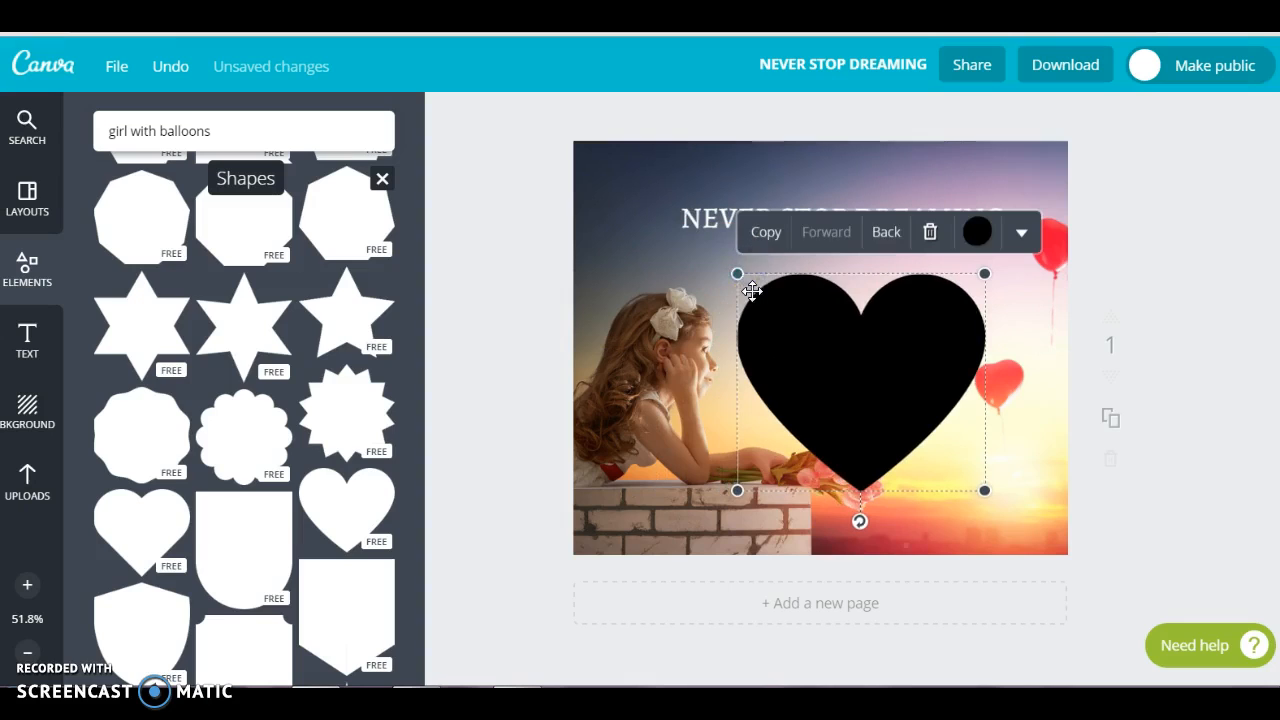
{"action": "left_click_drag", "start_coordinate": [822, 317], "coordinate": [805, 198]}
{"action": "left_click", "coordinate": [950, 125]}
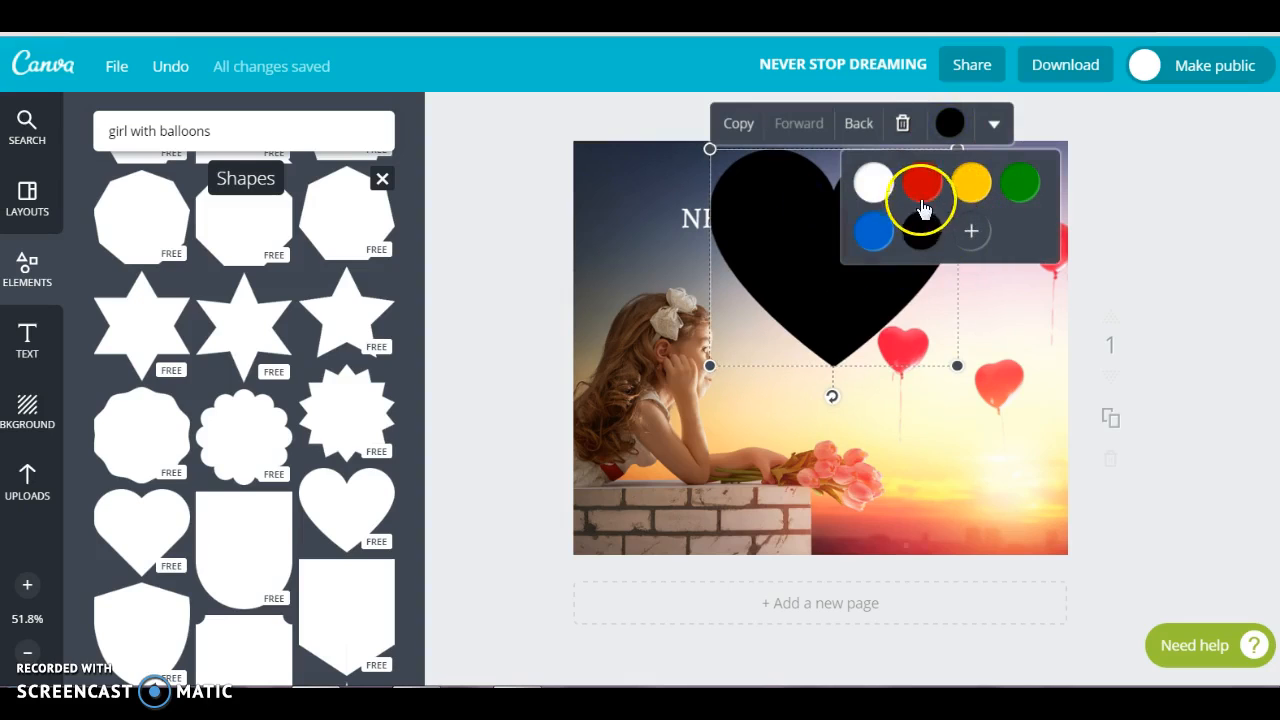
{"action": "left_click", "coordinate": [969, 234]}
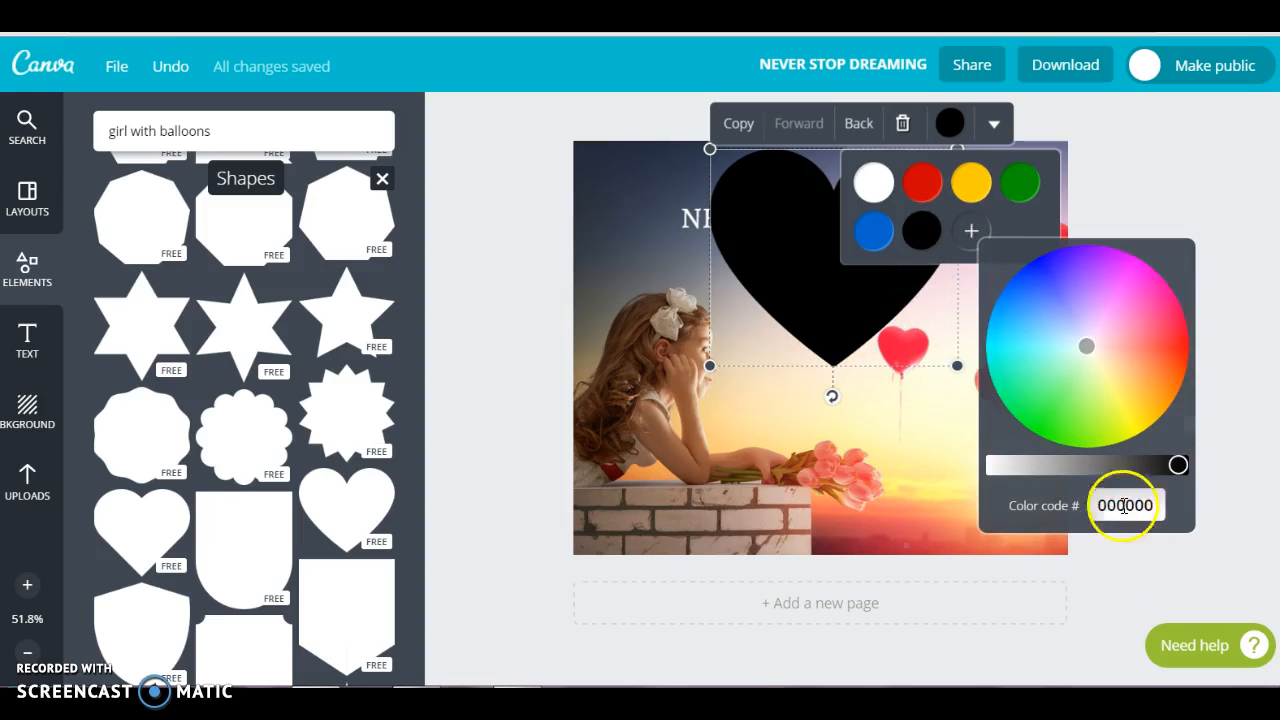
{"action": "left_click", "coordinate": [1118, 504]}
{"action": "mouse_move", "coordinate": [1087, 346]}
{"action": "left_mouse_down"}
{"action": "mouse_move", "coordinate": [1107, 301]}
{"action": "mouse_move", "coordinate": [1132, 294]}
{"action": "mouse_move", "coordinate": [1099, 338]}
{"action": "left_mouse_up"}
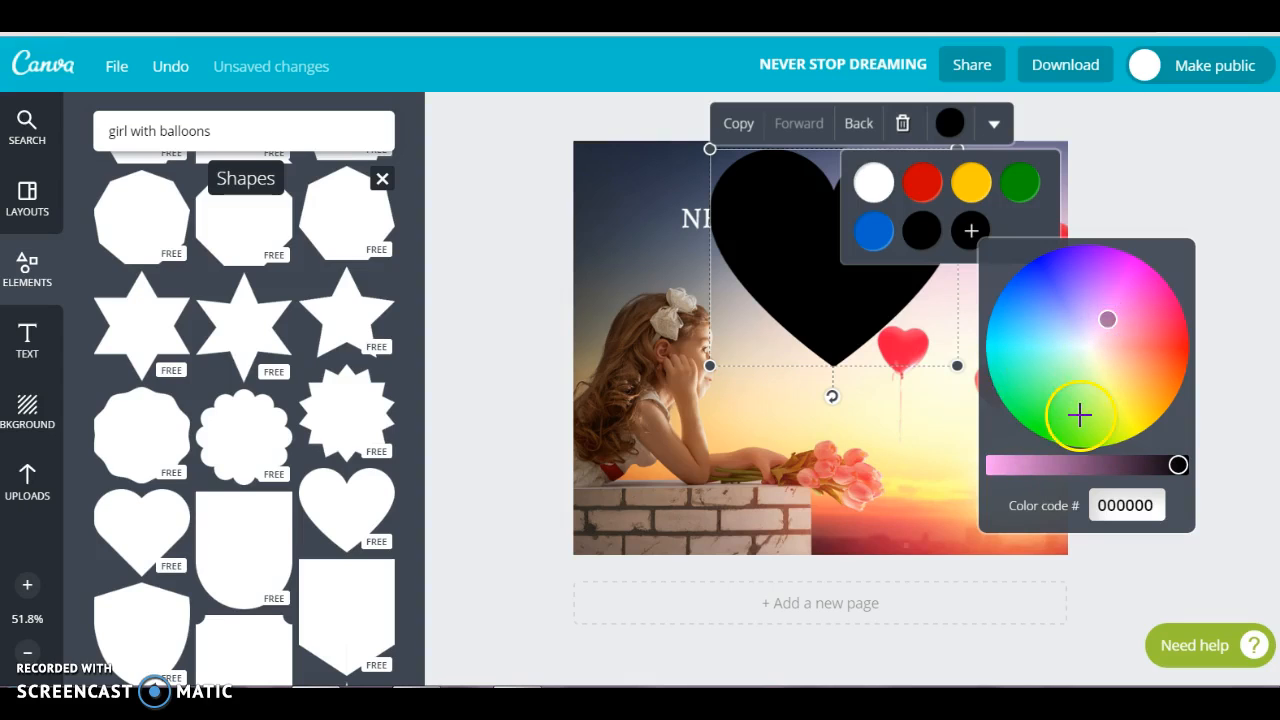
{"action": "left_click", "coordinate": [812, 314]}
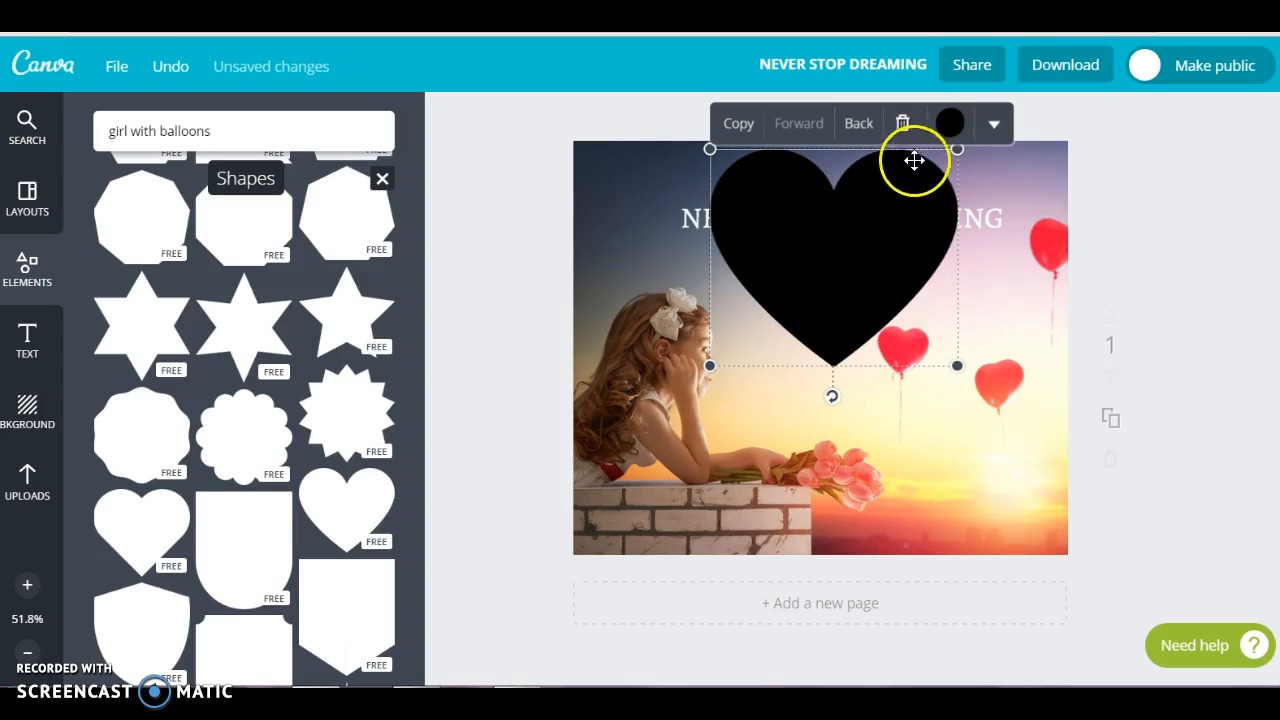
Recolour the heart shape with the preset red
{"action": "left_click", "coordinate": [947, 127]}
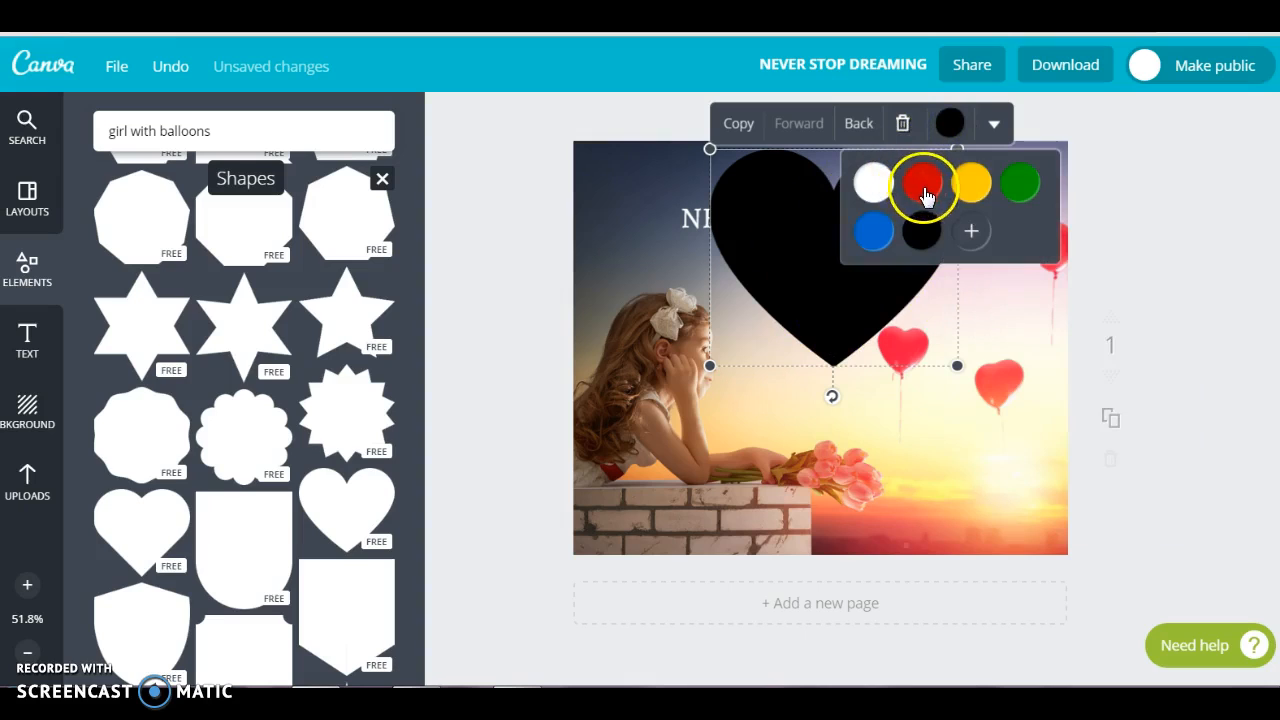
{"action": "left_click", "coordinate": [924, 200]}
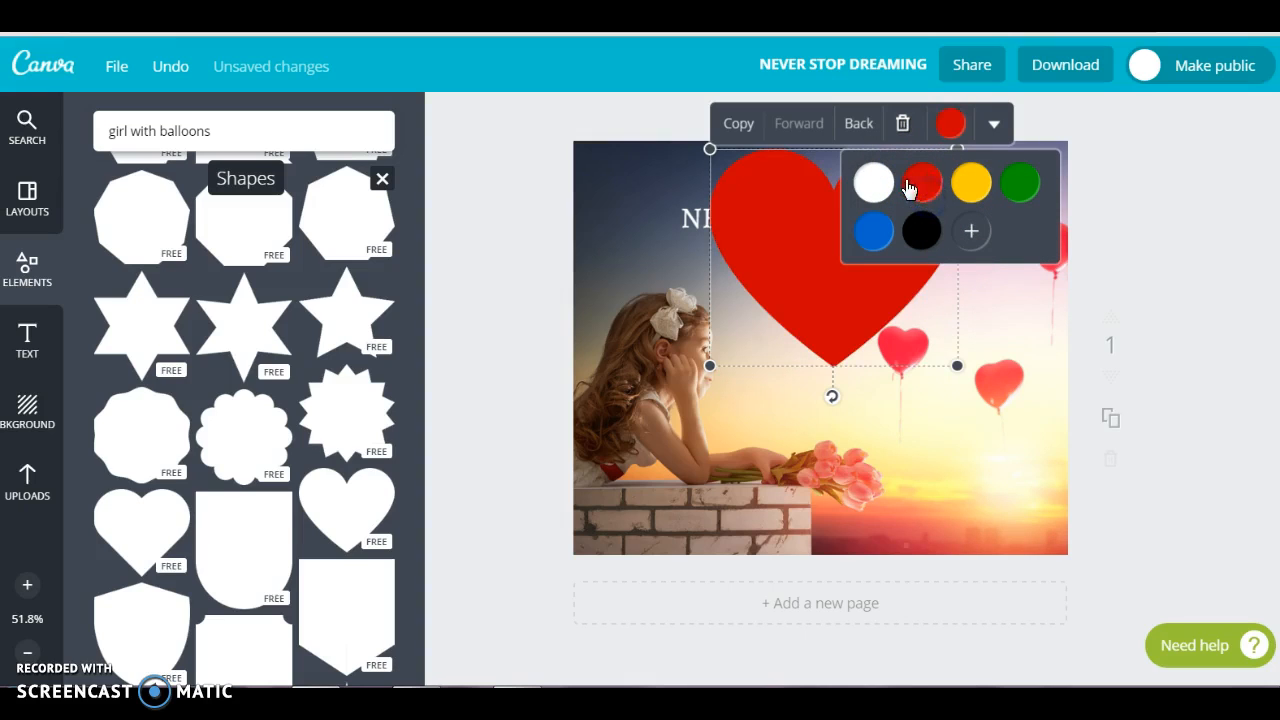
Lower the red heart's transparency setting to about halfway along its 0 to 100 range
{"action": "left_click", "coordinate": [941, 306]}
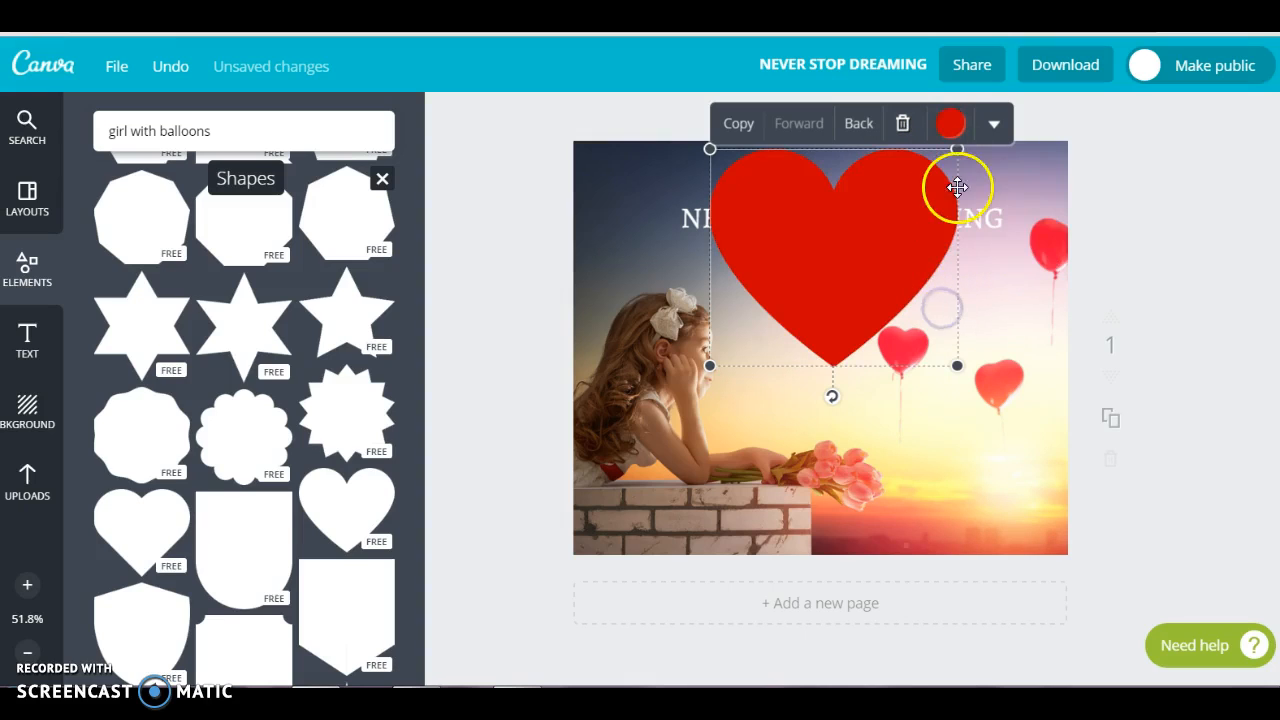
{"action": "left_click", "coordinate": [990, 127]}
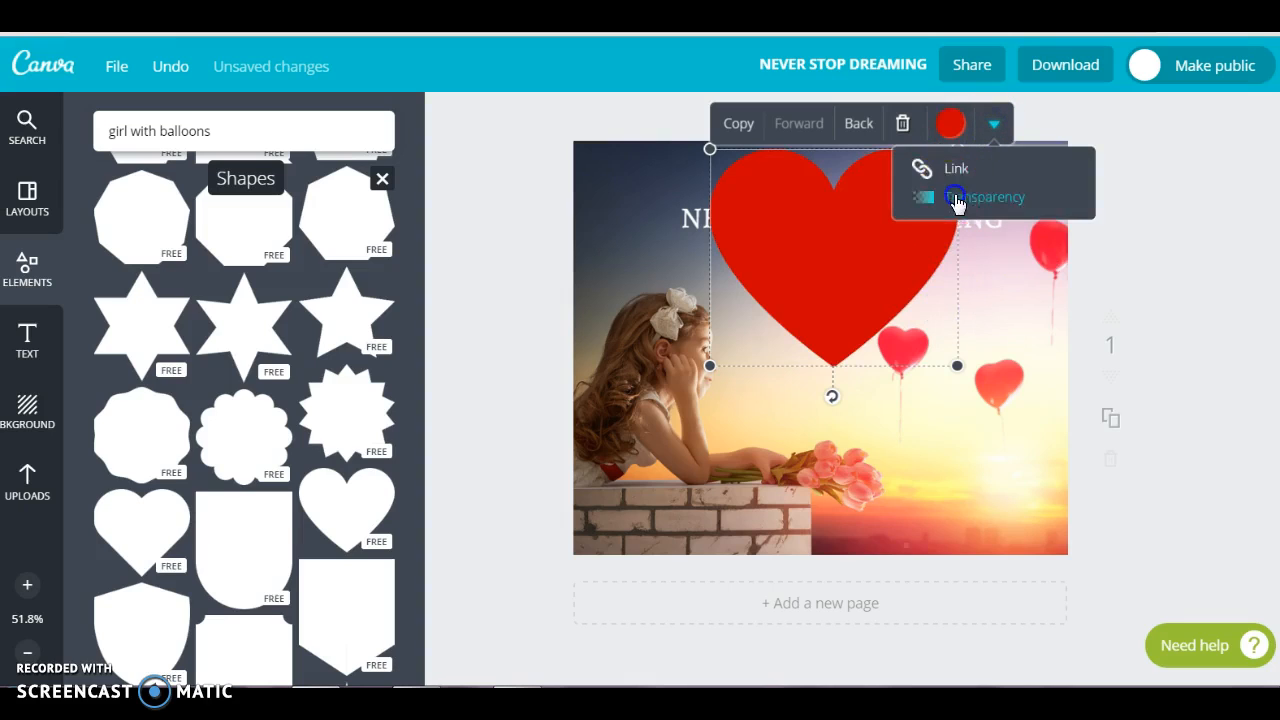
{"action": "left_click", "coordinate": [962, 198]}
{"action": "left_click_drag", "start_coordinate": [1092, 174], "coordinate": [1046, 186]}
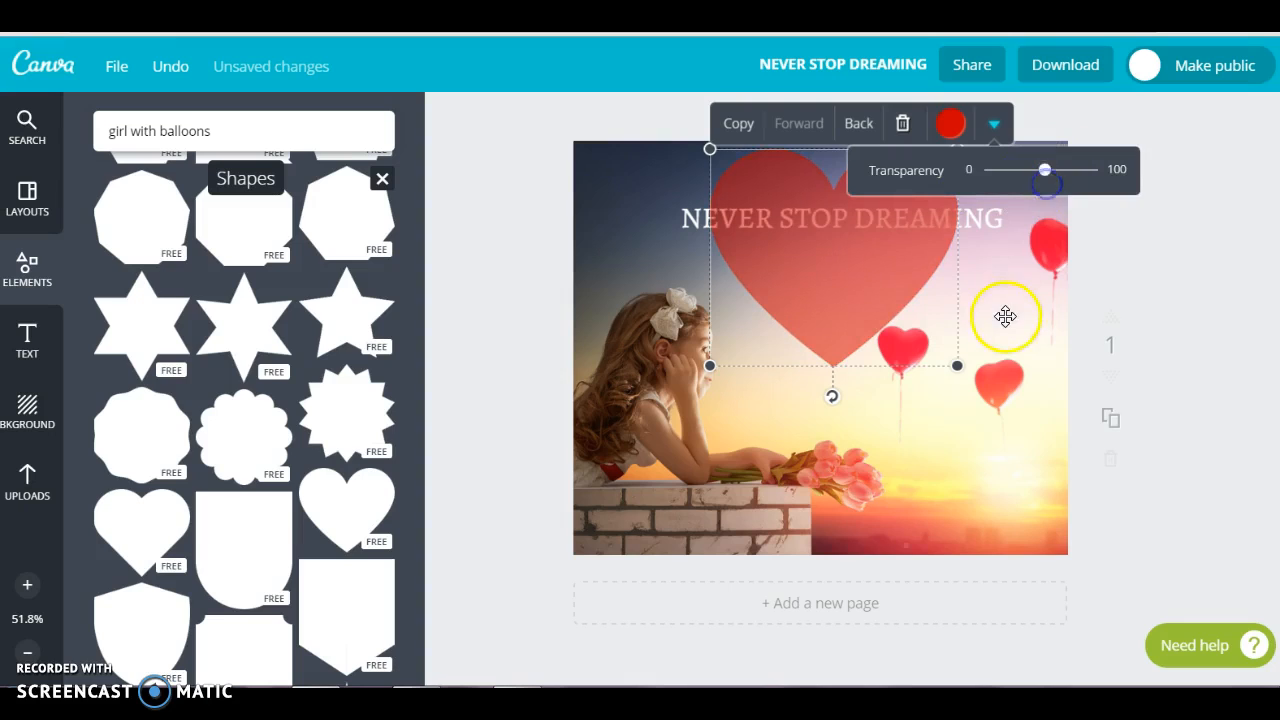
{"action": "left_click", "coordinate": [996, 314]}
Move the NEVER STOP DREAMING heading forward one layer in the stacking order
{"action": "left_click", "coordinate": [990, 219]}
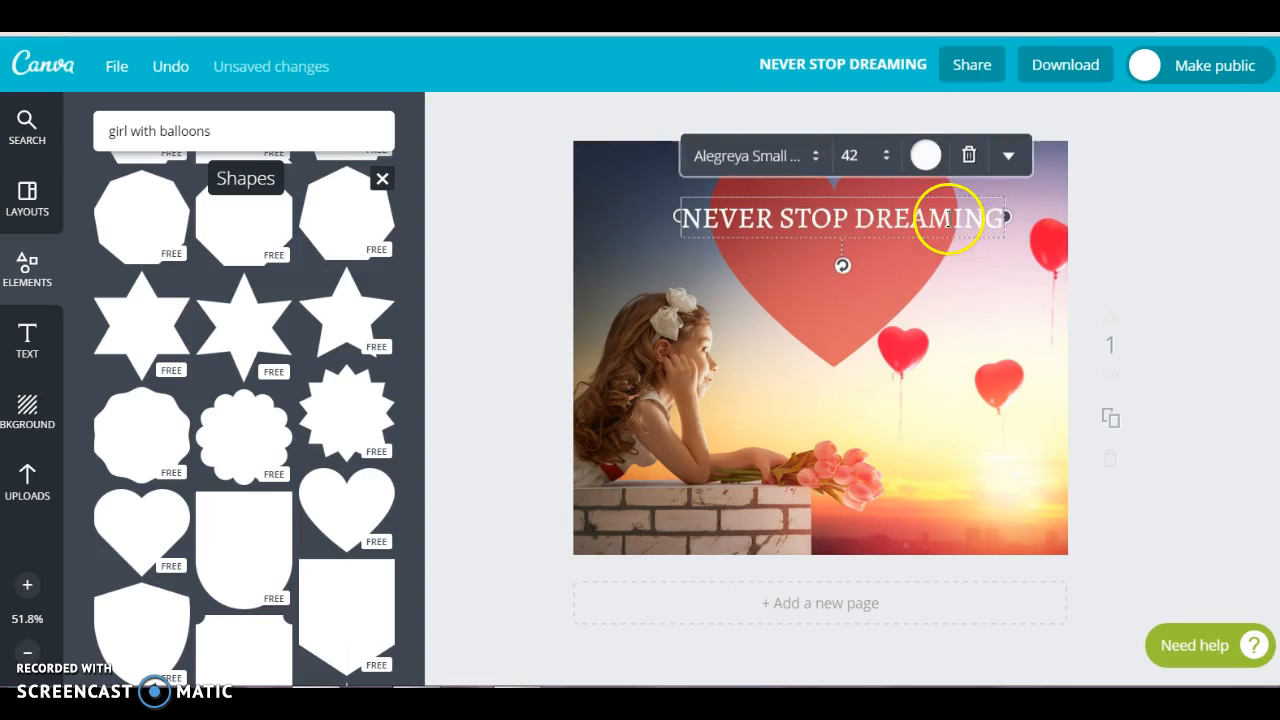
{"action": "left_click", "coordinate": [1004, 160]}
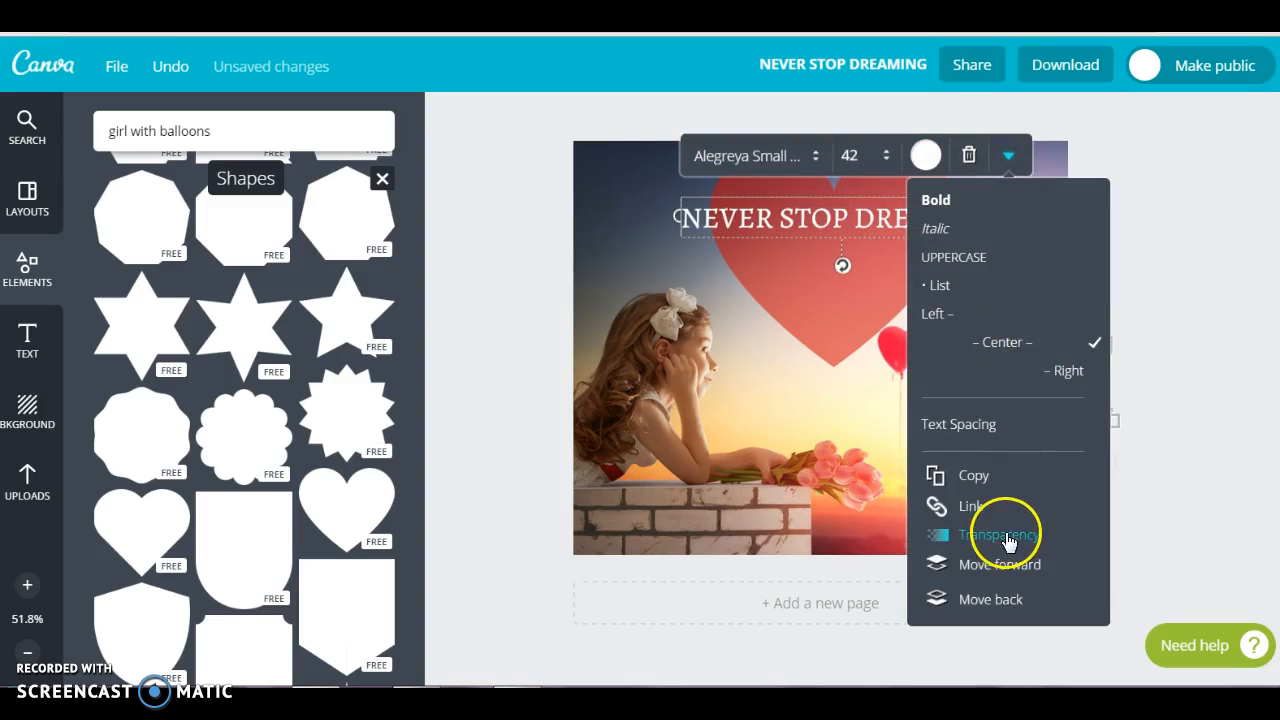
{"action": "left_click", "coordinate": [1007, 566]}
{"action": "left_click", "coordinate": [886, 471]}
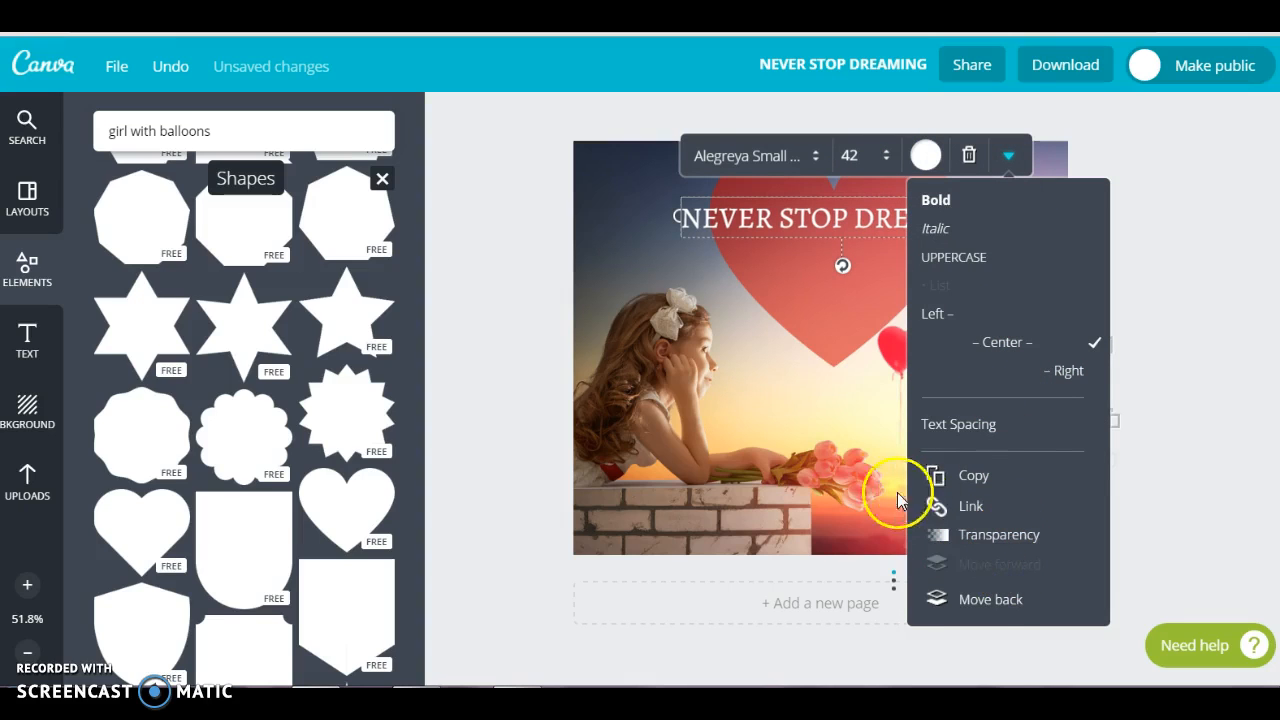
{"action": "left_click", "coordinate": [828, 408]}
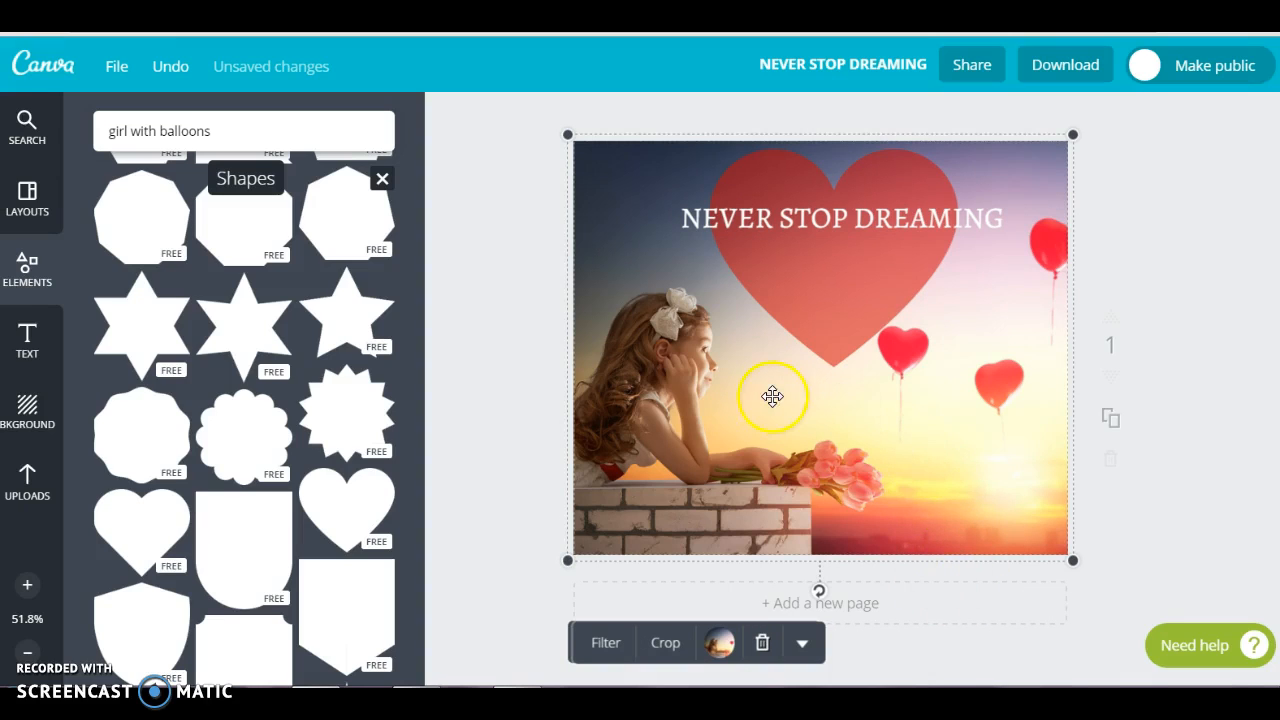
{"action": "left_click", "coordinate": [30, 335]}
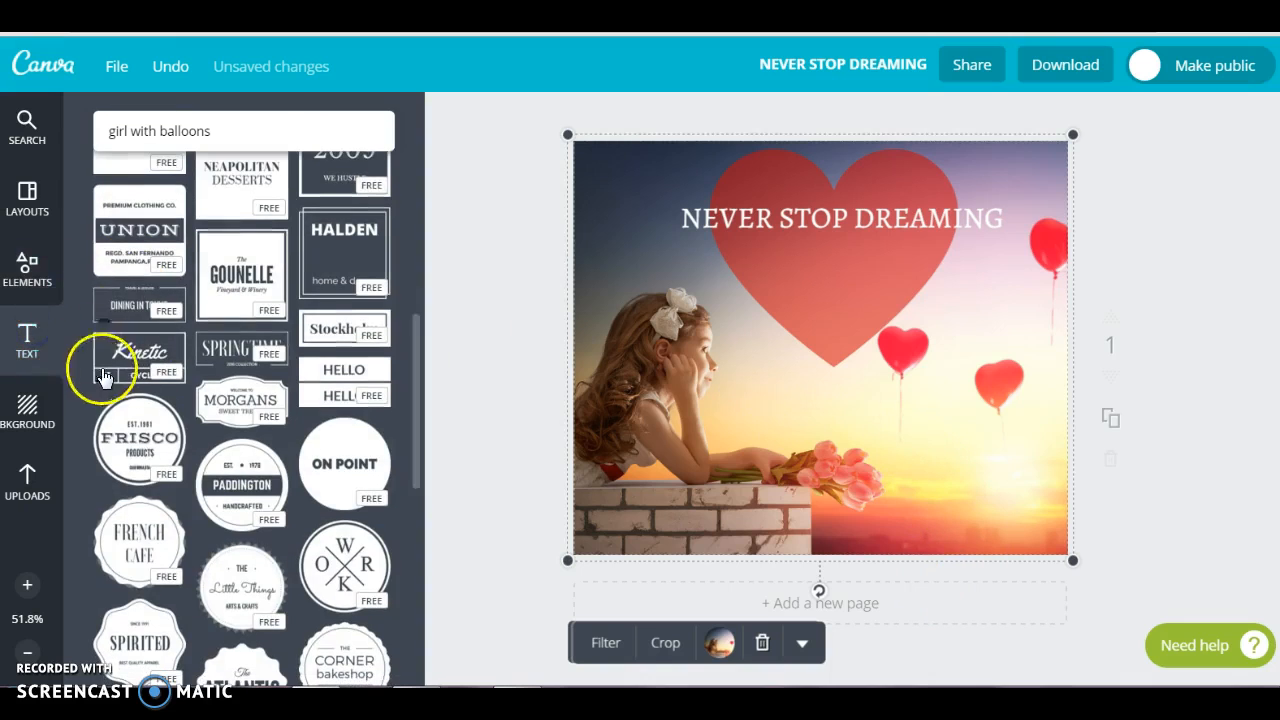
{"action": "scroll", "coordinate": [171, 358], "scroll_direction": "up", "scroll_amount": 5}
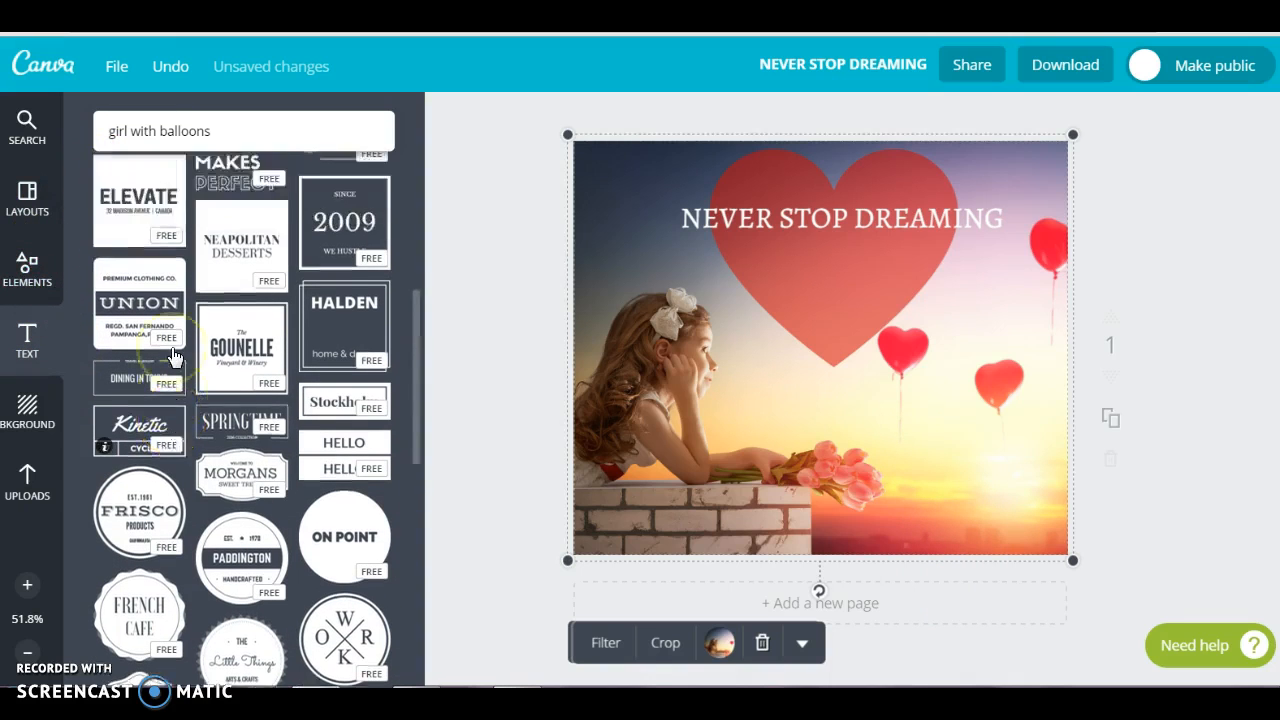
{"action": "scroll", "coordinate": [172, 355], "scroll_direction": "up", "scroll_amount": 2}
{"action": "left_click", "coordinate": [192, 348]}
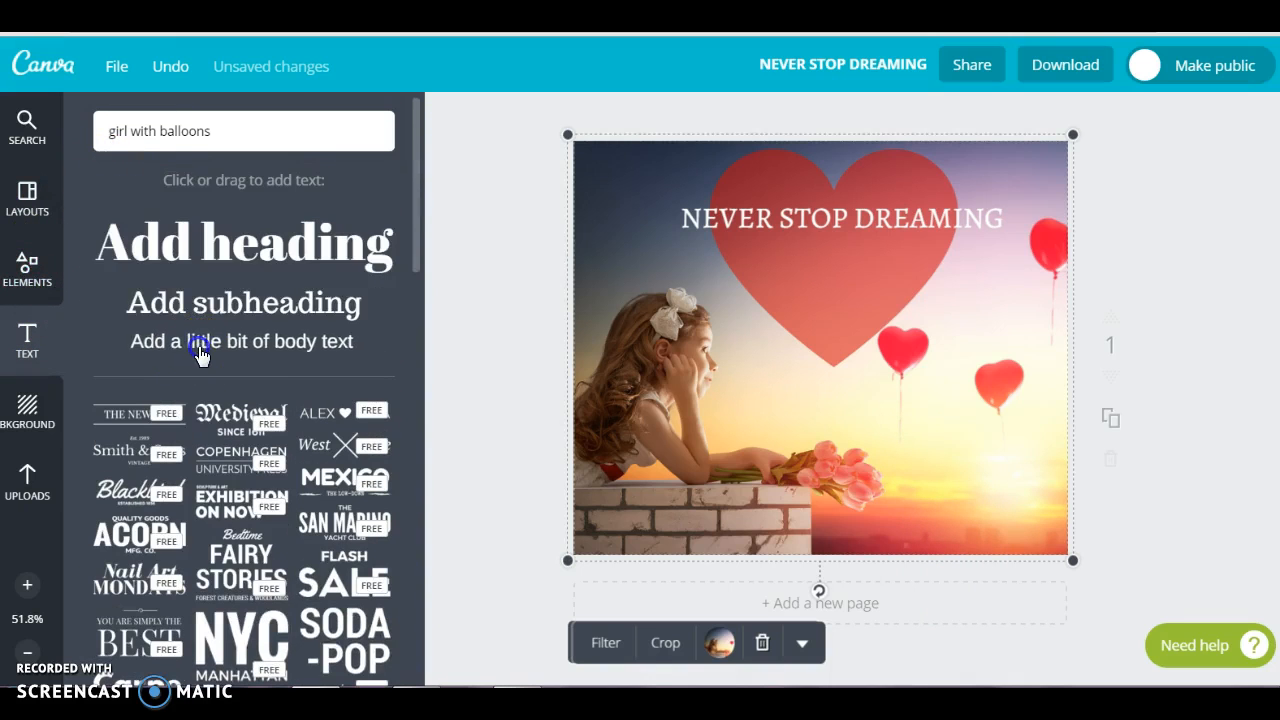
{"action": "left_click", "coordinate": [200, 355]}
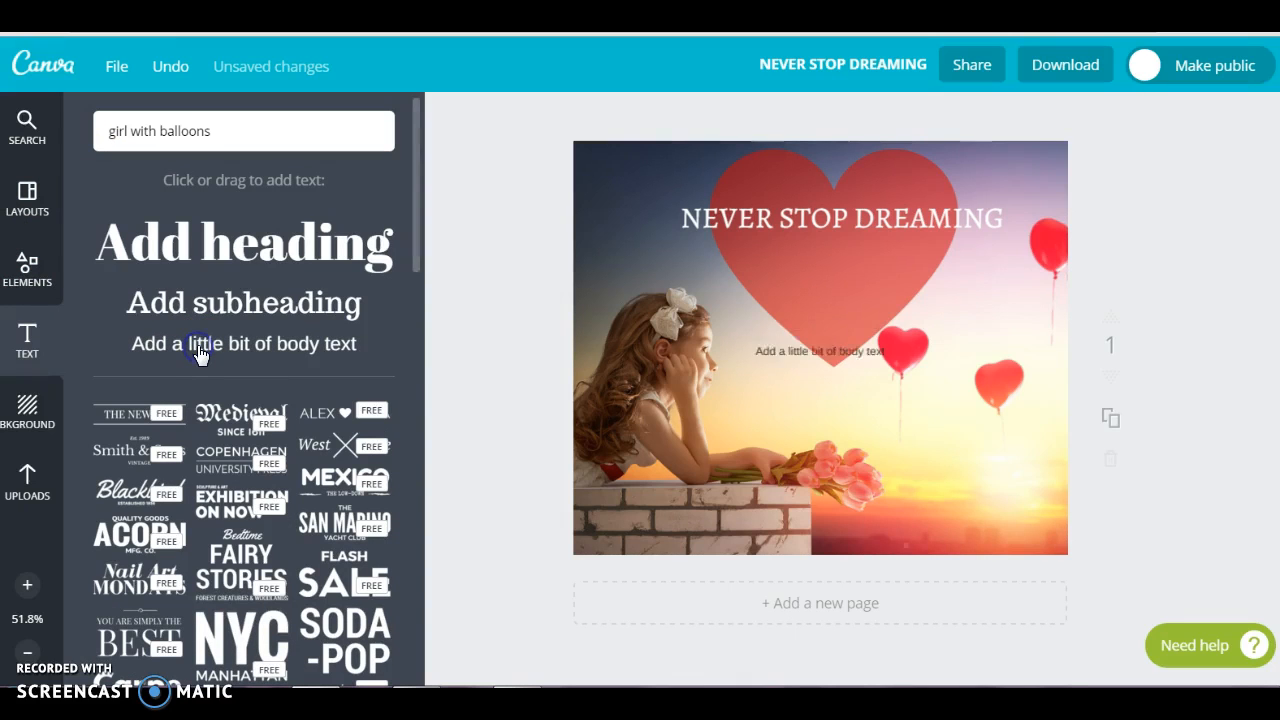
{"action": "left_click_drag", "start_coordinate": [802, 355], "coordinate": [922, 518]}
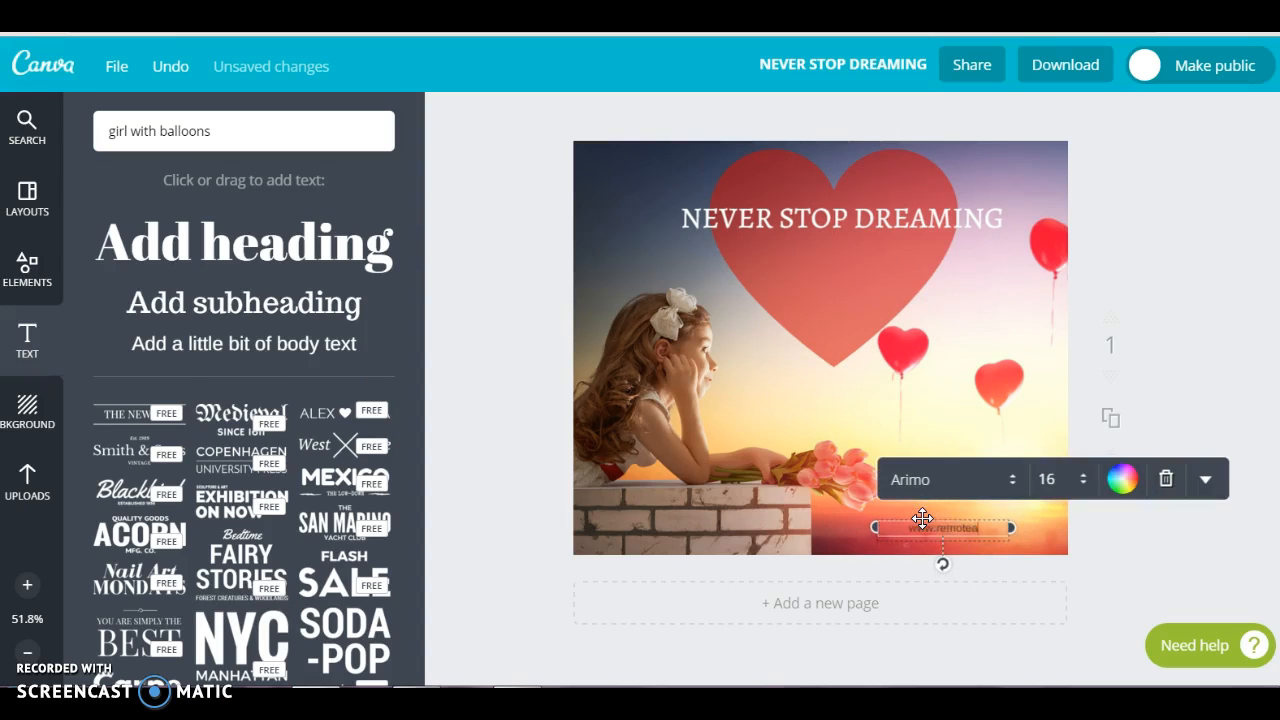
{"action": "type", "text": "es.co.uk"}
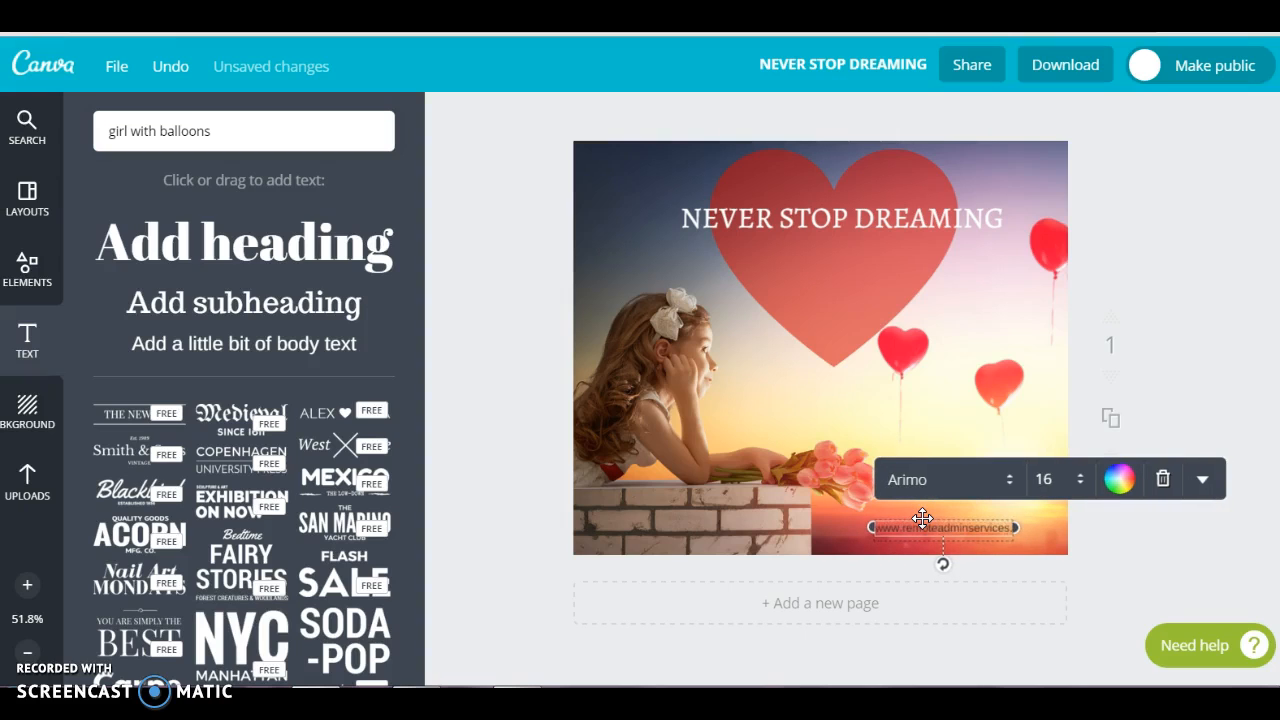
Recolour the website address text with the preset white
{"action": "left_click", "coordinate": [1106, 479]}
{"action": "left_click", "coordinate": [1030, 372]}
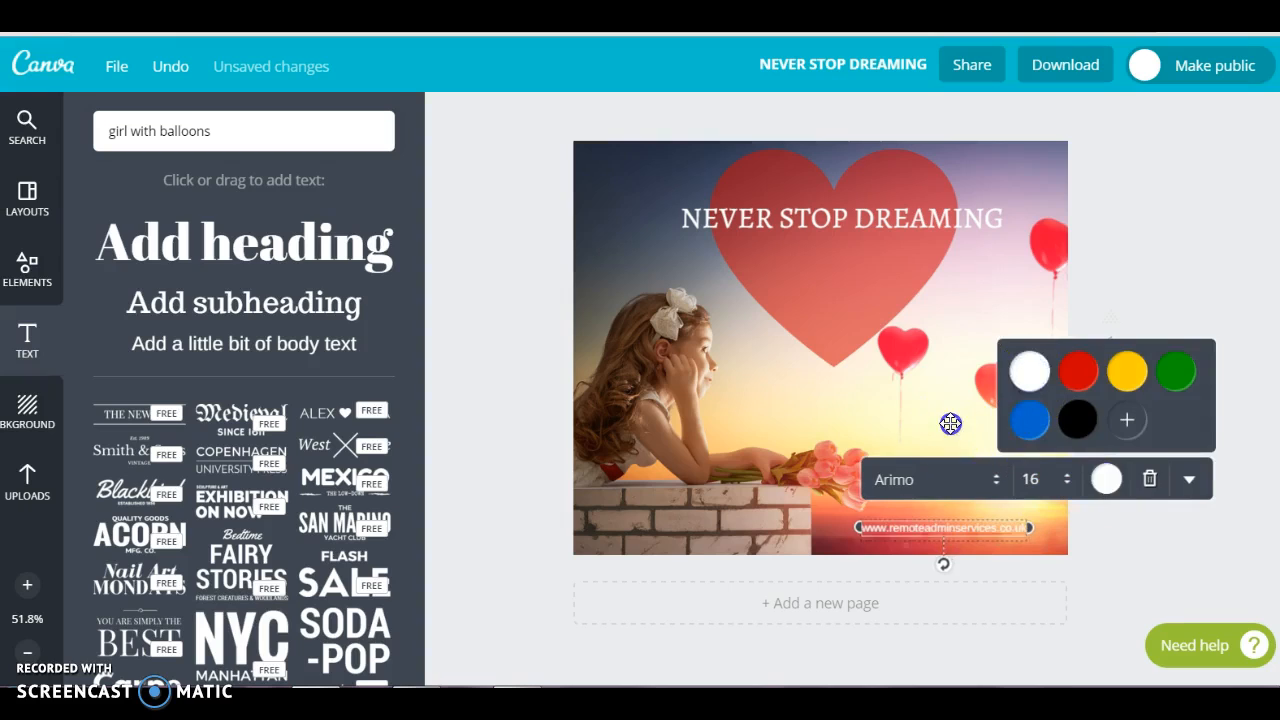
{"action": "left_click", "coordinate": [951, 423]}
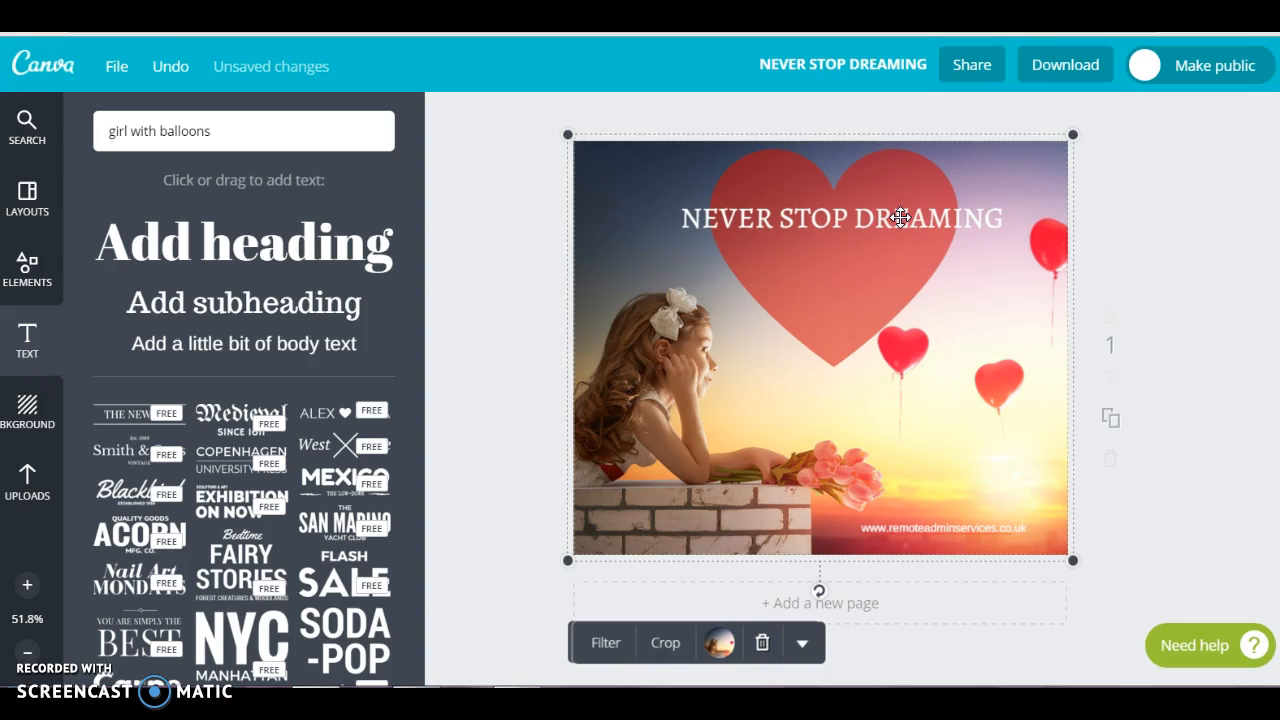
Download the finished design as a JPG image for web and dismiss the sharing prompt
{"action": "left_click", "coordinate": [1068, 66]}
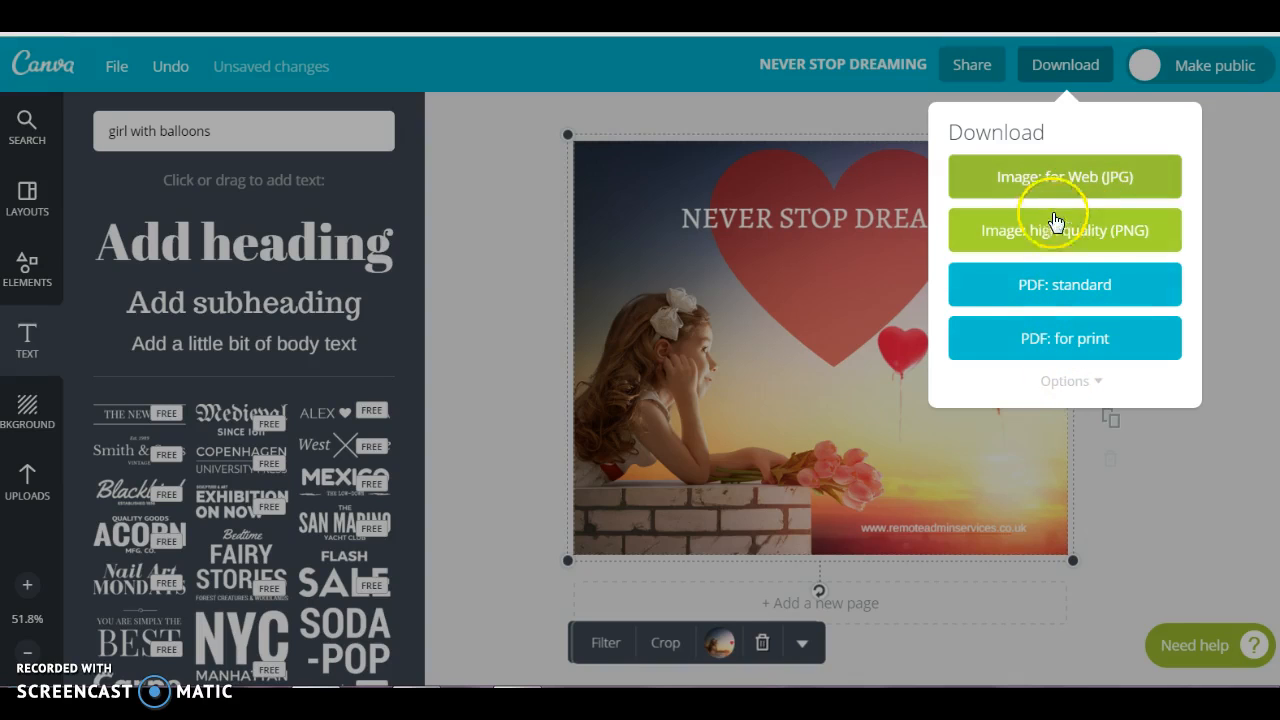
{"action": "left_click", "coordinate": [1057, 178]}
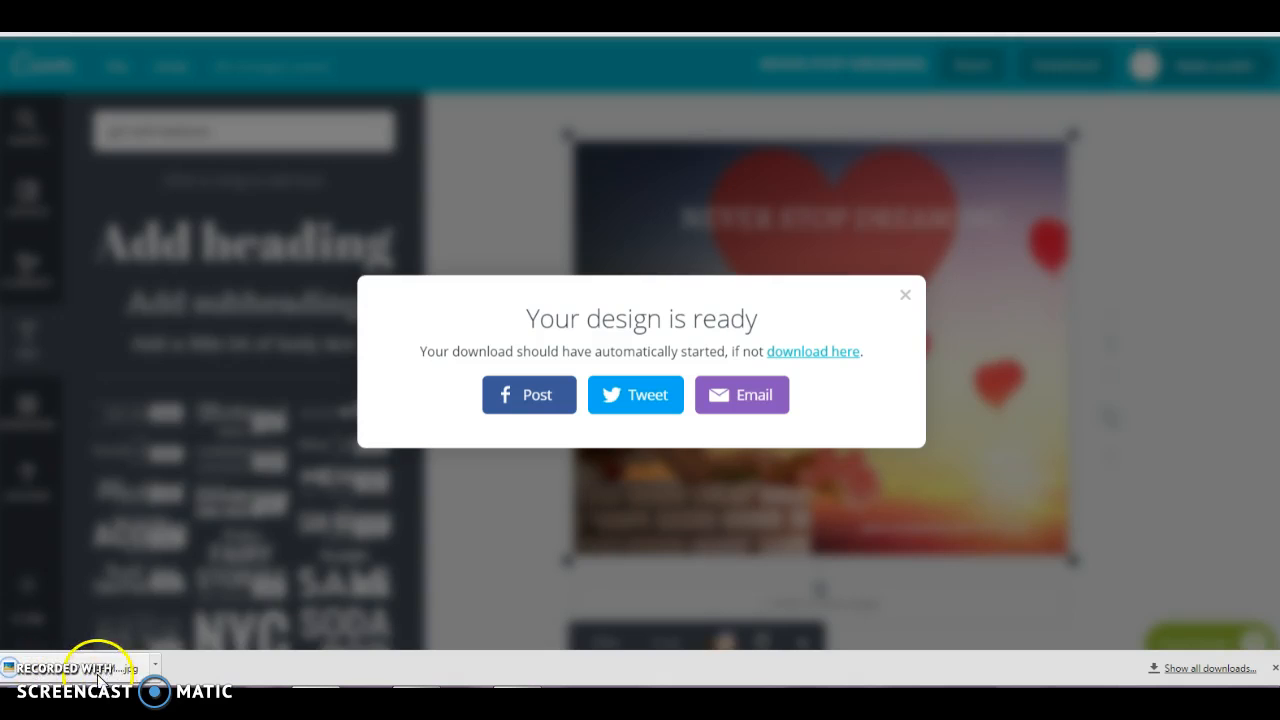
{"action": "left_click", "coordinate": [903, 279]}
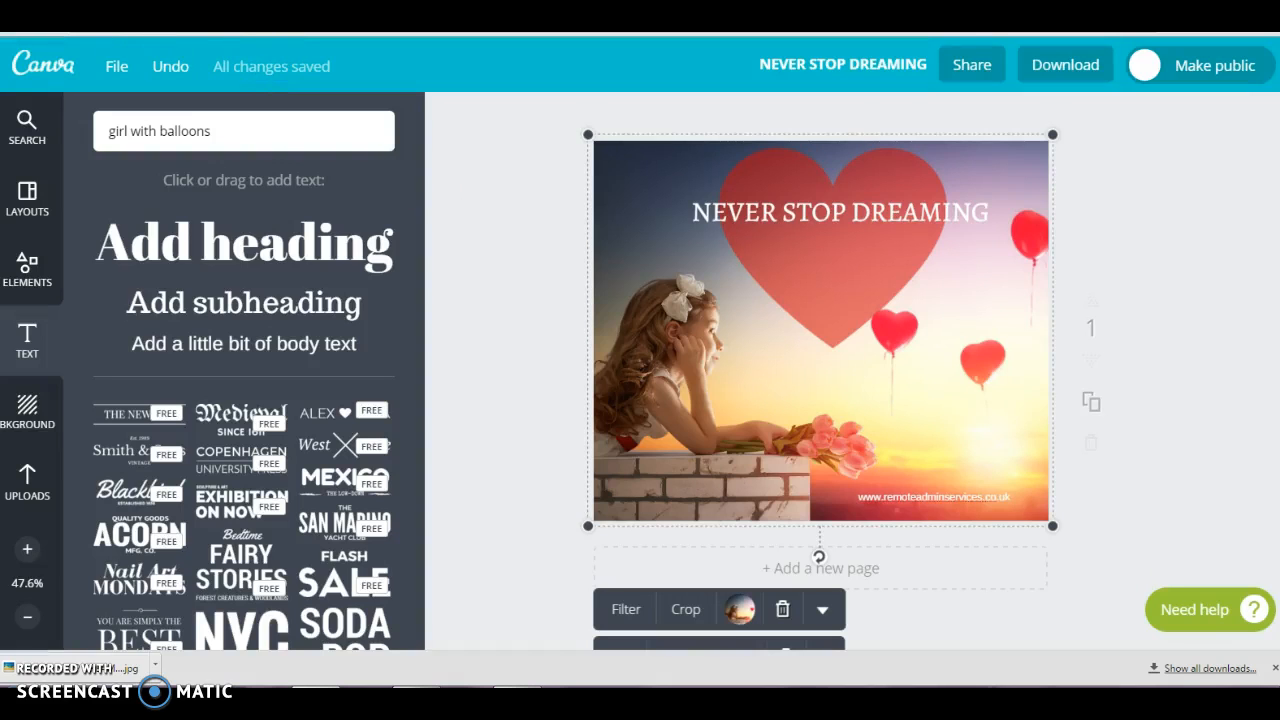
Switch to the Remote Admin Services Facebook page and start a post with an uploaded photo
{"action": "key", "text": "ctrl+Tab"}
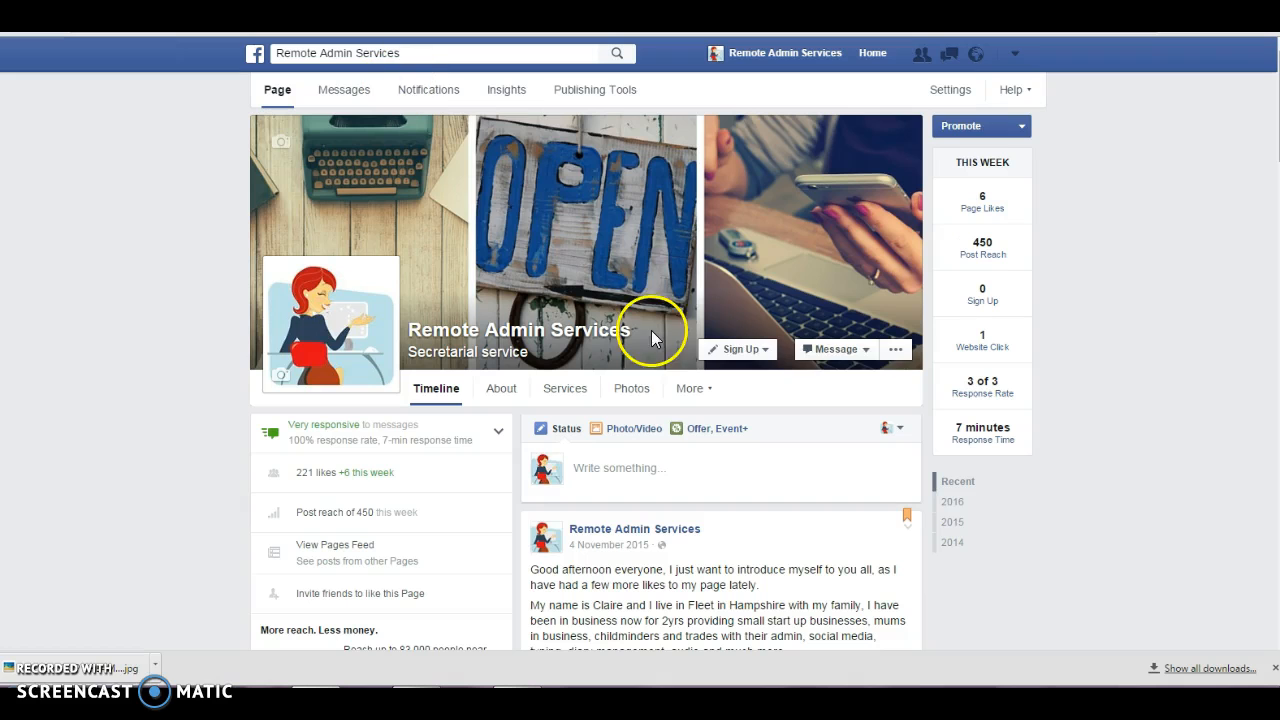
{"action": "left_click", "coordinate": [634, 428]}
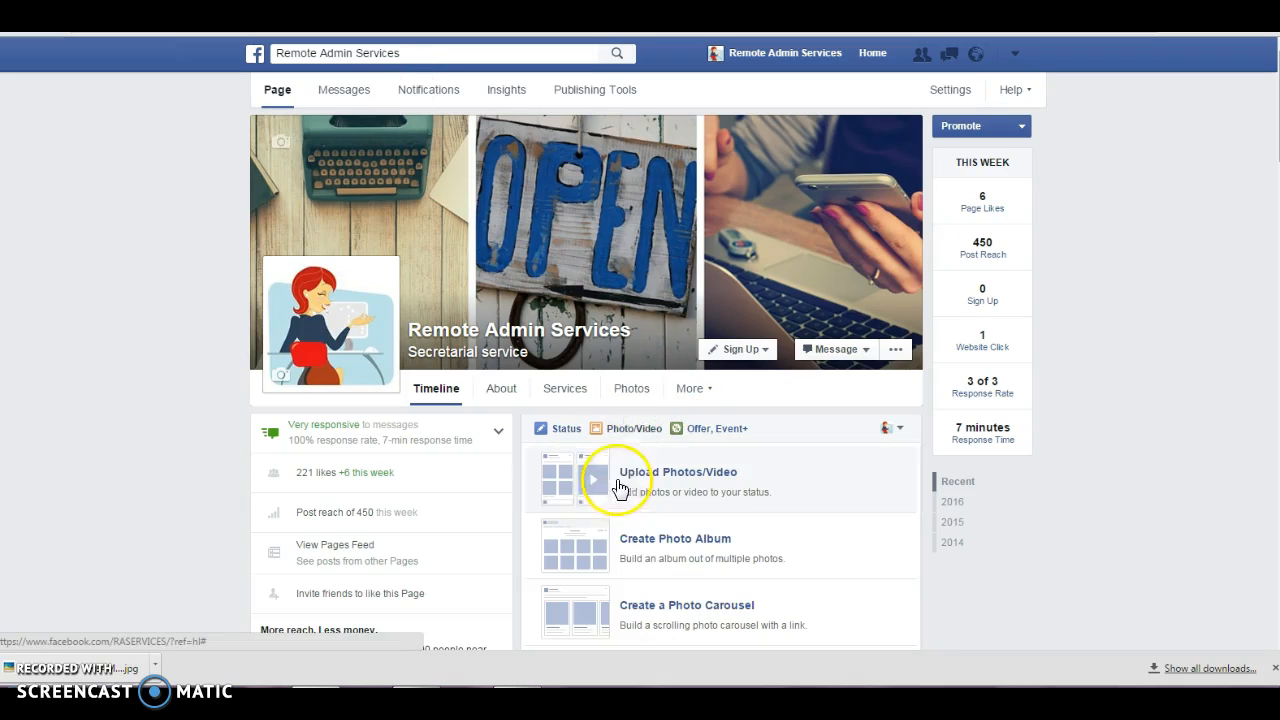
{"action": "left_click", "coordinate": [640, 478]}
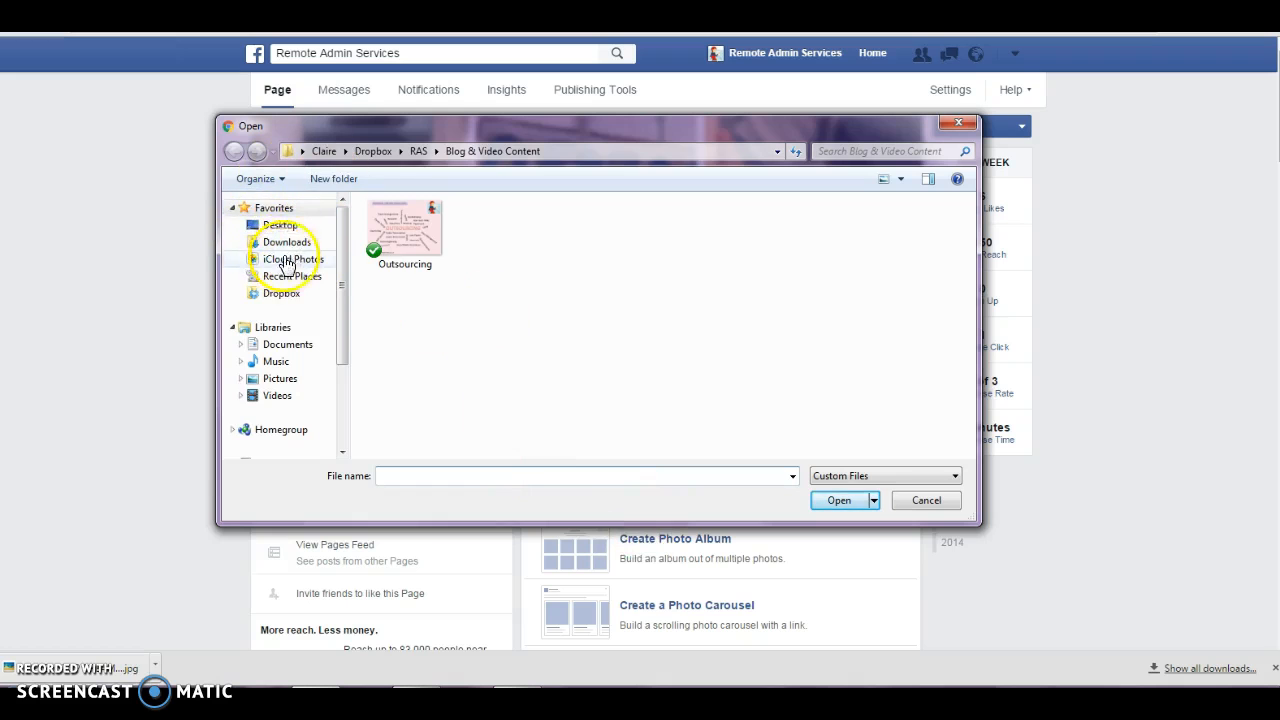
Choose the NEVER STOP DREAMING image from the Downloads folder as the photo to upload
{"action": "scroll", "coordinate": [286, 255], "scroll_direction": "down", "scroll_amount": 3}
{"action": "left_click", "coordinate": [286, 249]}
{"action": "left_click_drag", "start_coordinate": [343, 314], "coordinate": [330, 218]}
{"action": "left_click", "coordinate": [287, 242]}
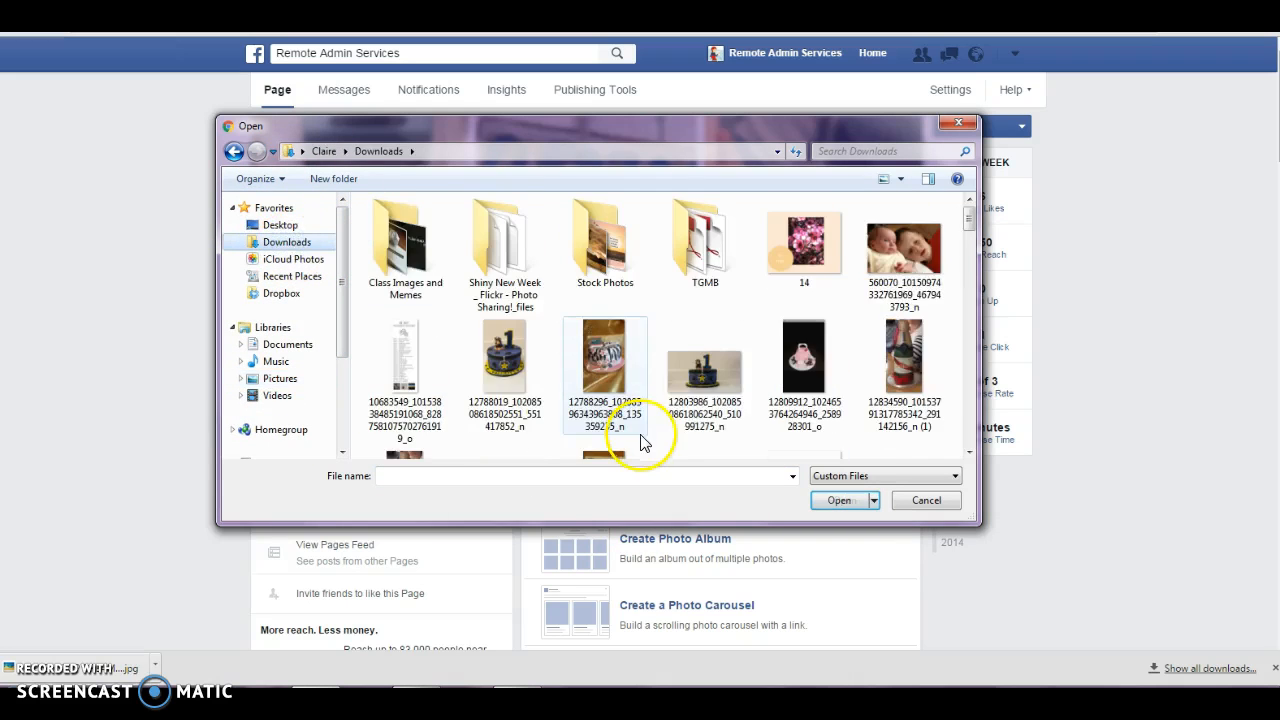
{"action": "left_click_drag", "start_coordinate": [972, 221], "coordinate": [990, 330]}
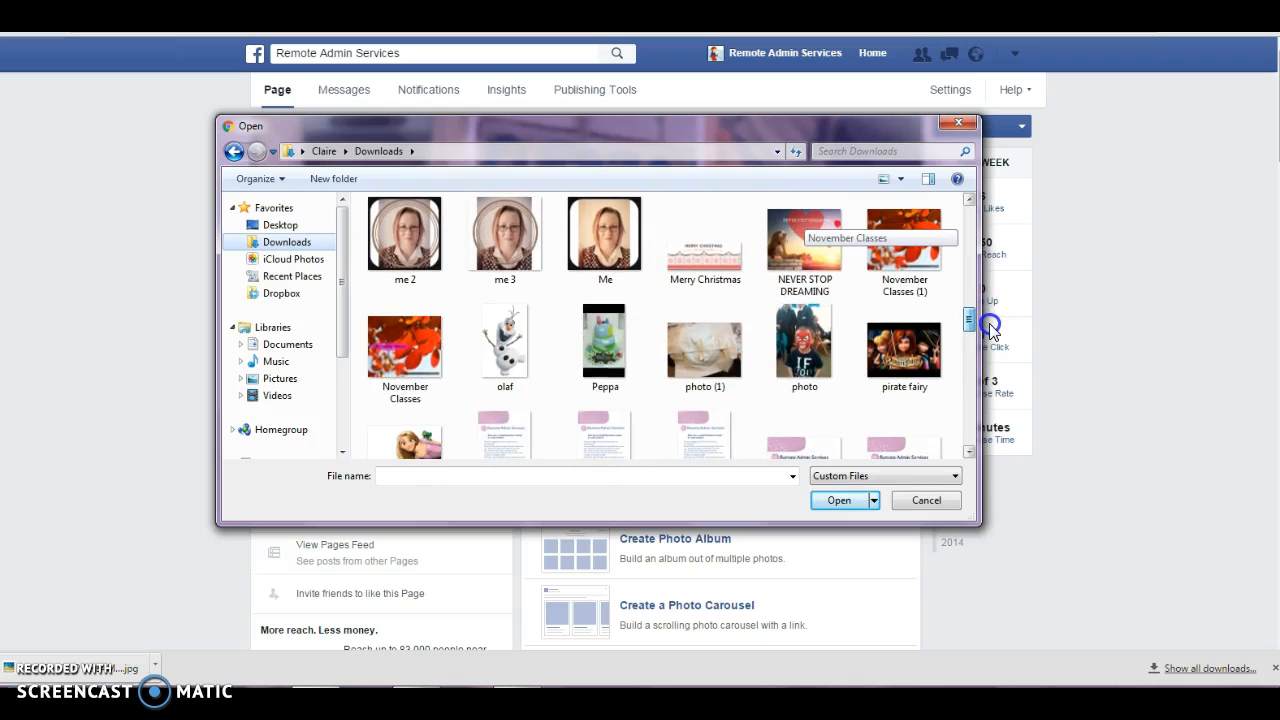
{"action": "double_click", "coordinate": [832, 242]}
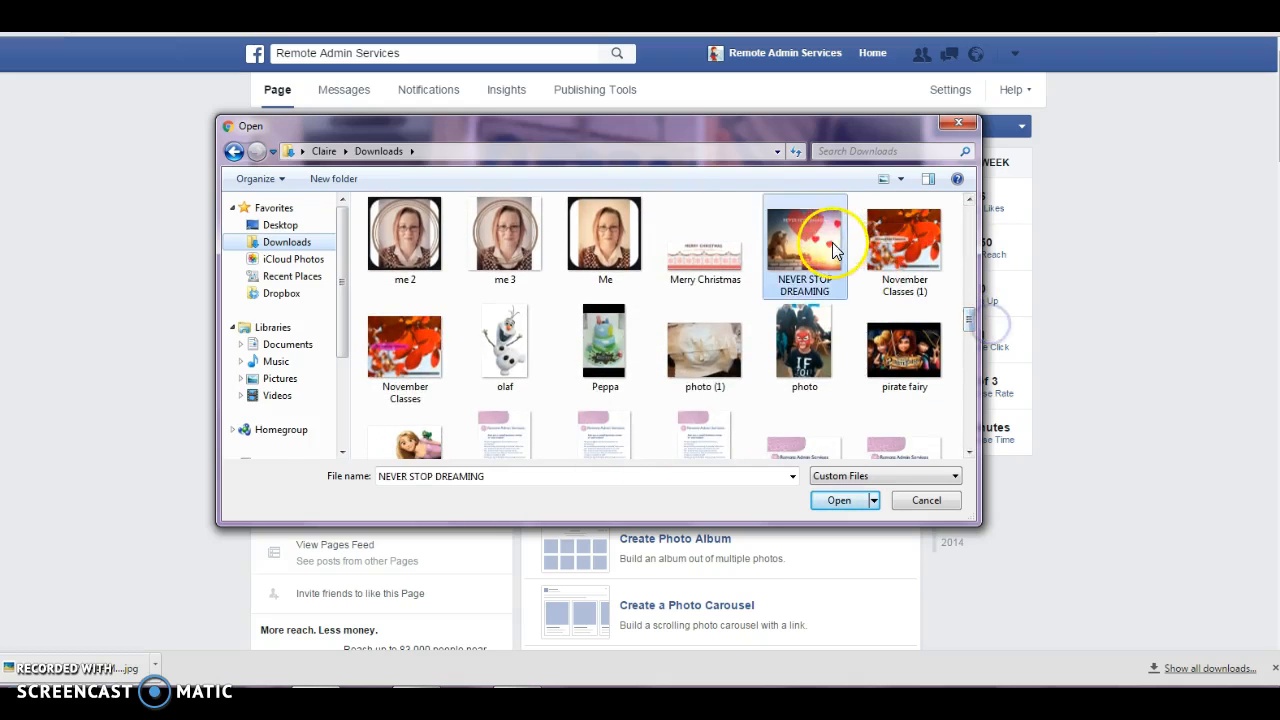